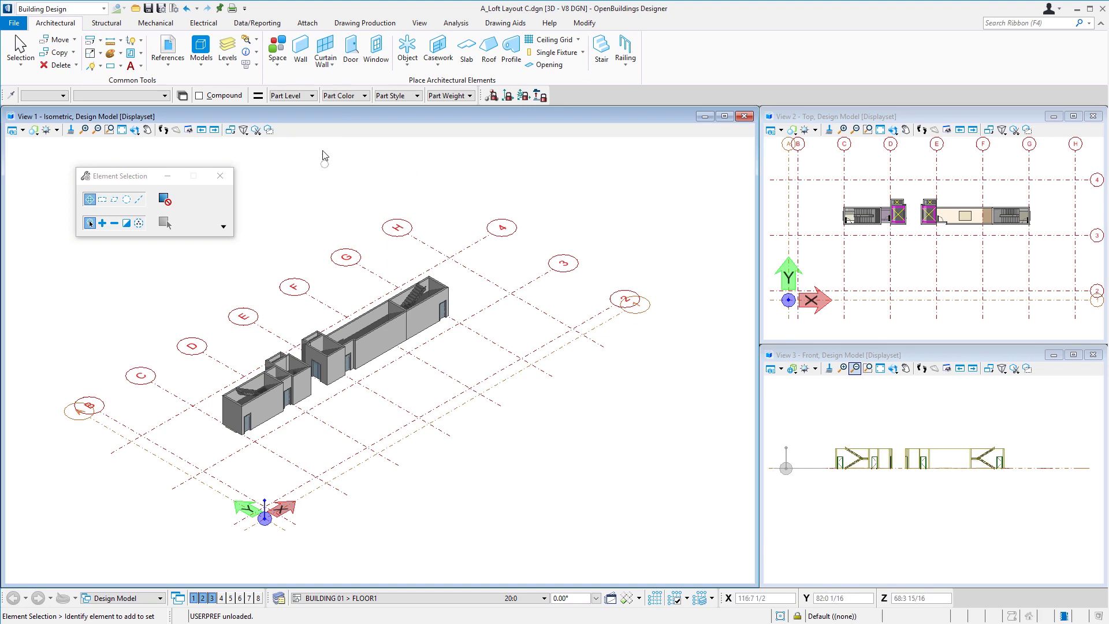
Step: Start creating a space by flood with the General catalog item as the space type
click(278, 46)
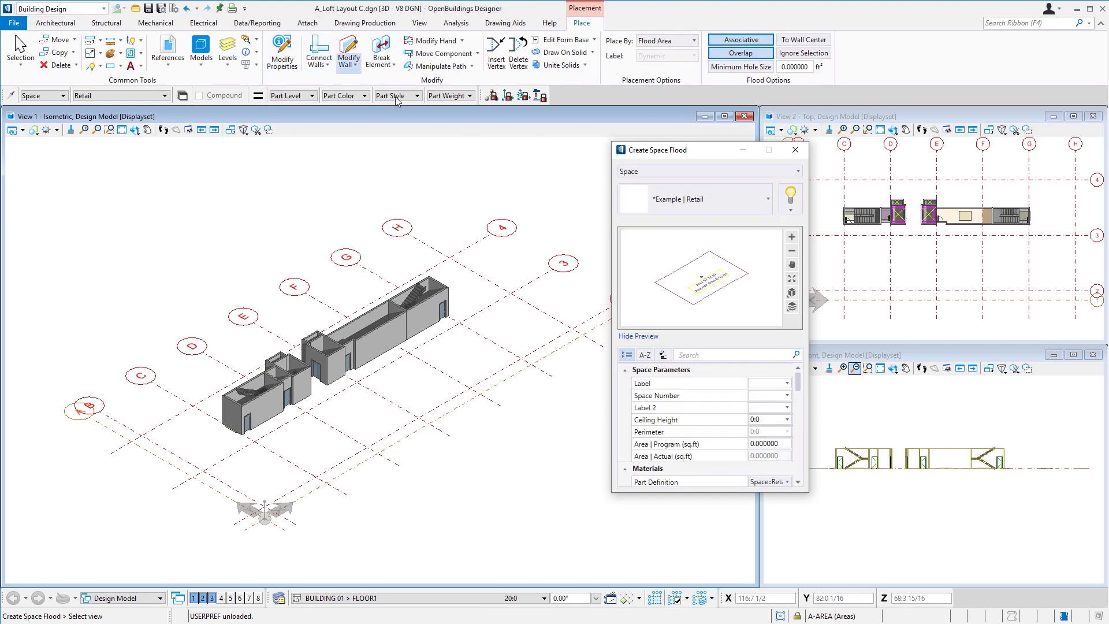
click(768, 202)
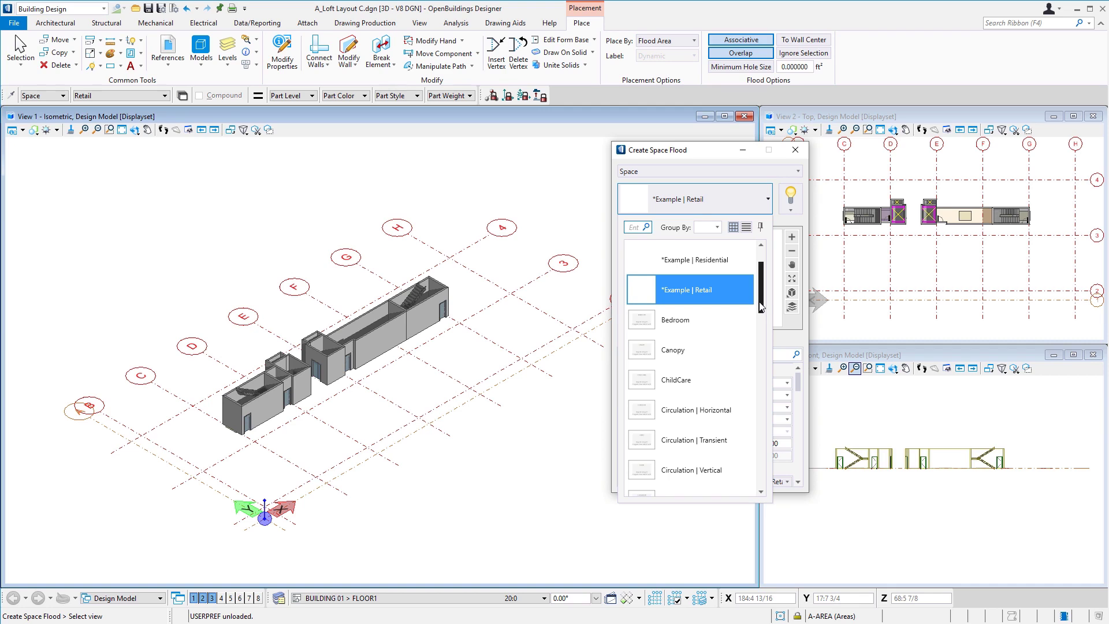
scroll(761, 316, down, 1)
scroll(761, 316, down, 3)
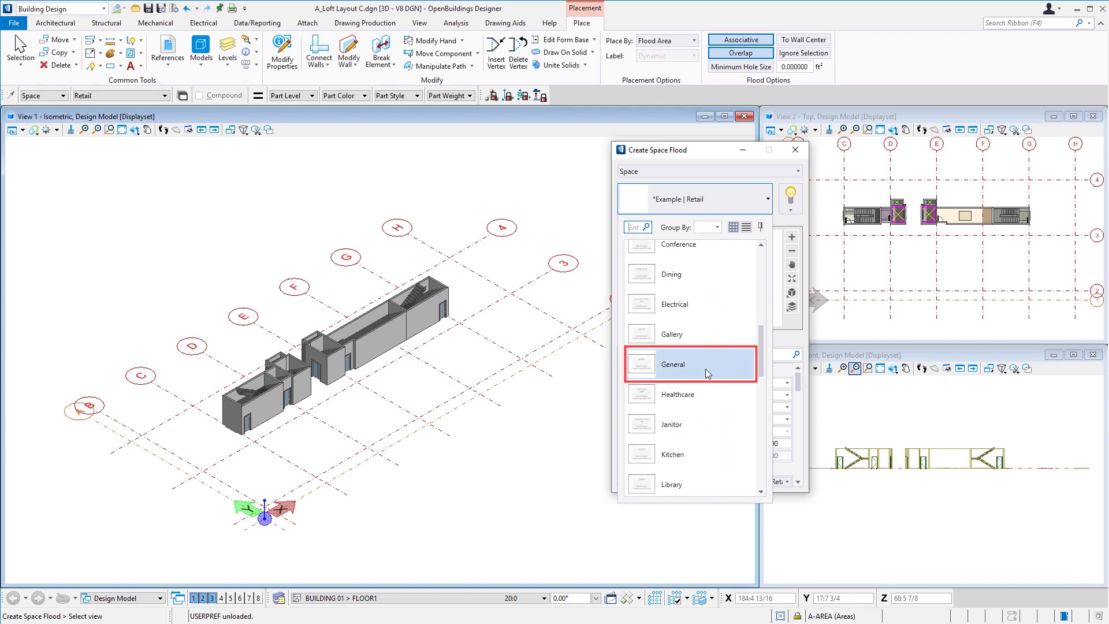
click(705, 369)
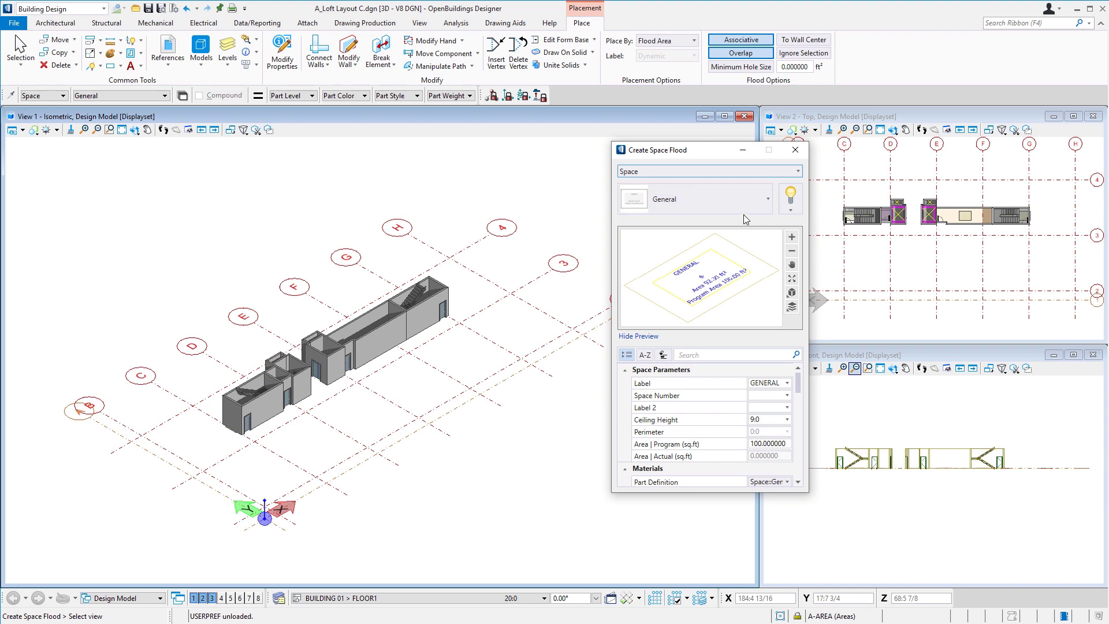
Step: Save the General space as a new catalog item named "*Loft Unit"
click(790, 211)
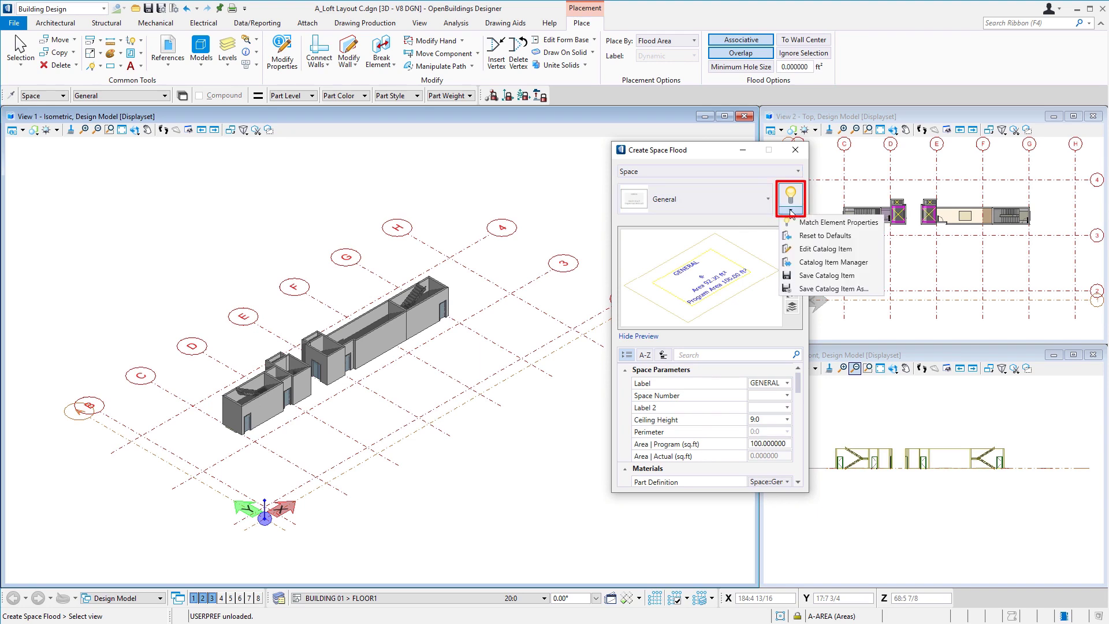
click(826, 287)
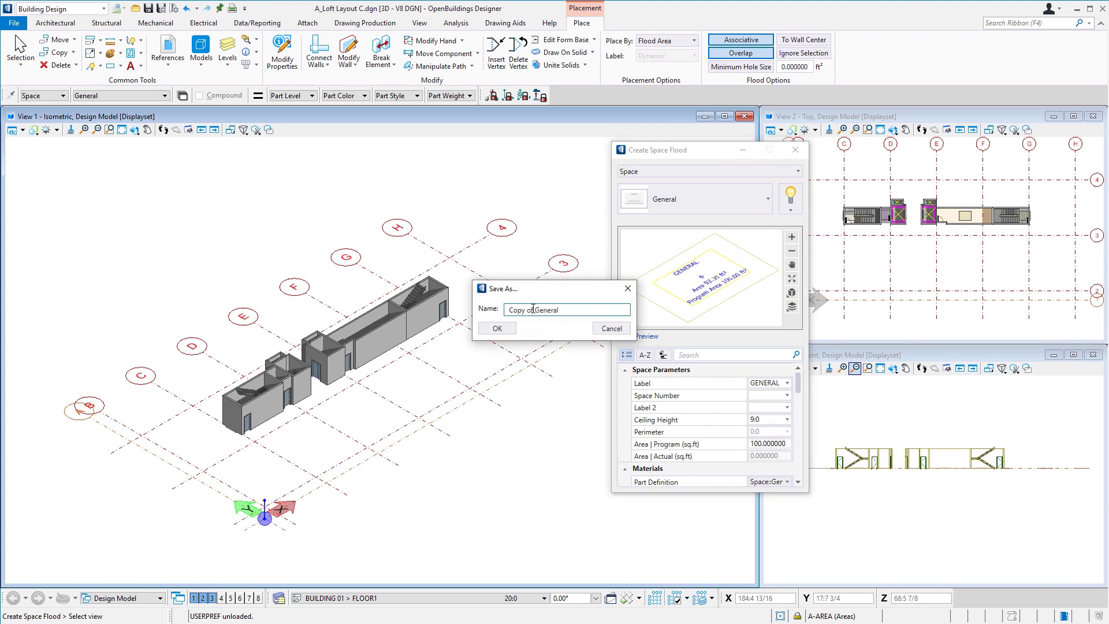
click(565, 310)
drag(565, 311, 508, 312)
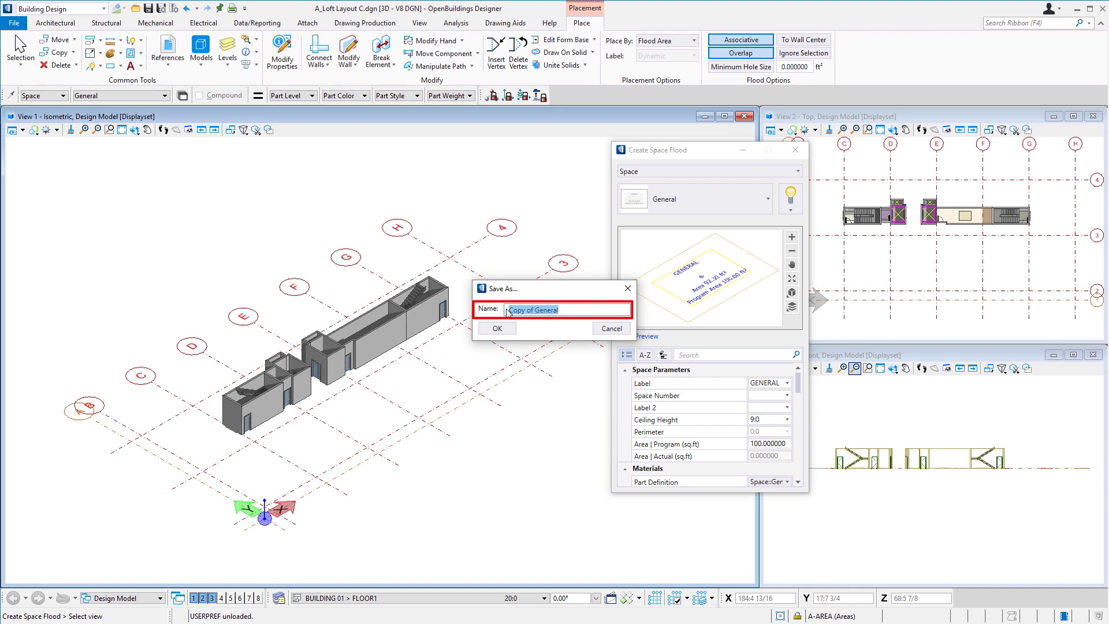
key(BackSpace)
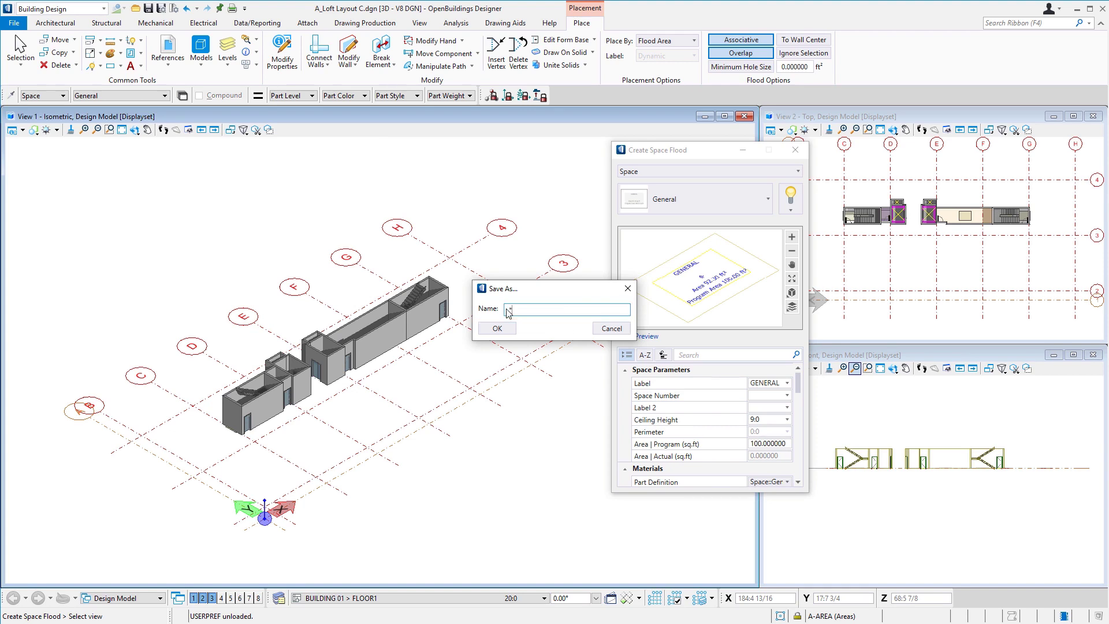
text(Loft Unit)
click(497, 328)
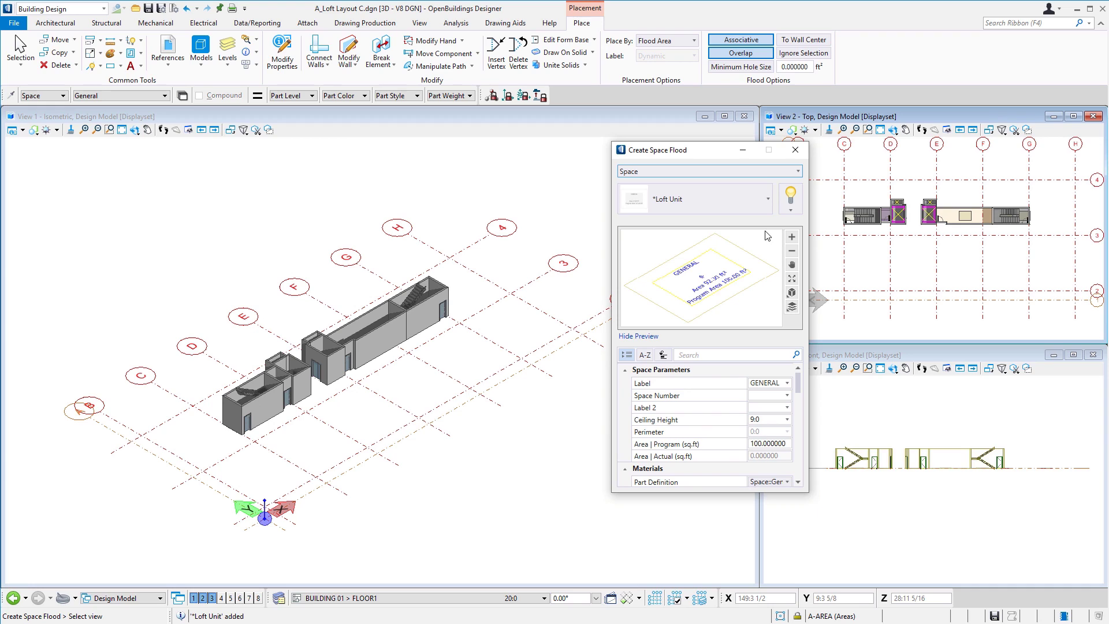
Step: Edit the *Loft Unit catalog item and set its Label value to LOFT UNIT
click(791, 212)
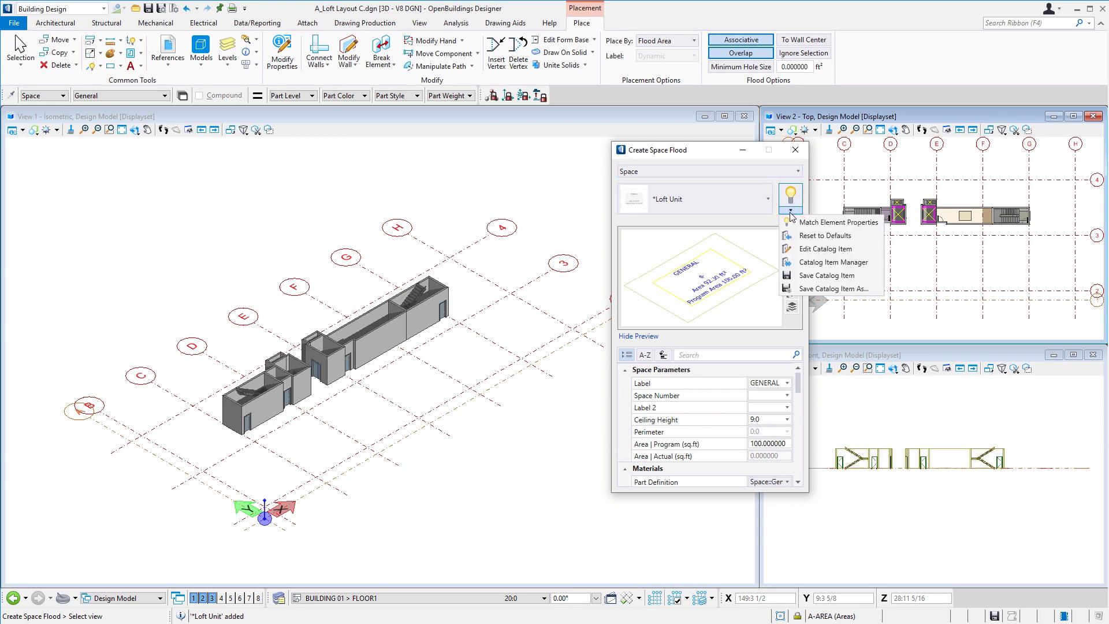
click(823, 250)
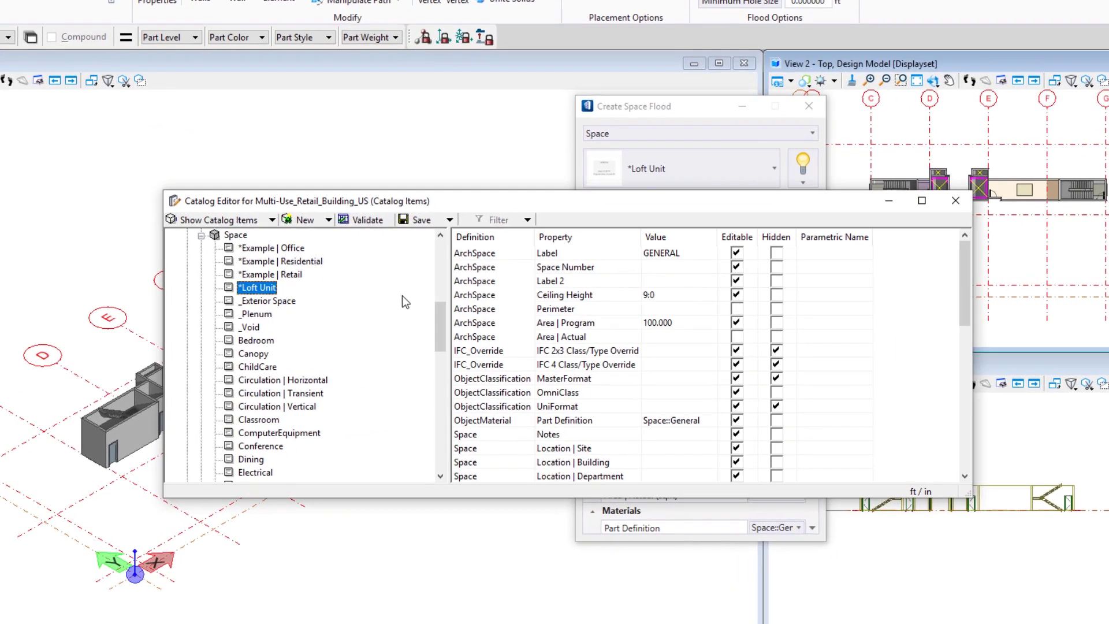
click(673, 254)
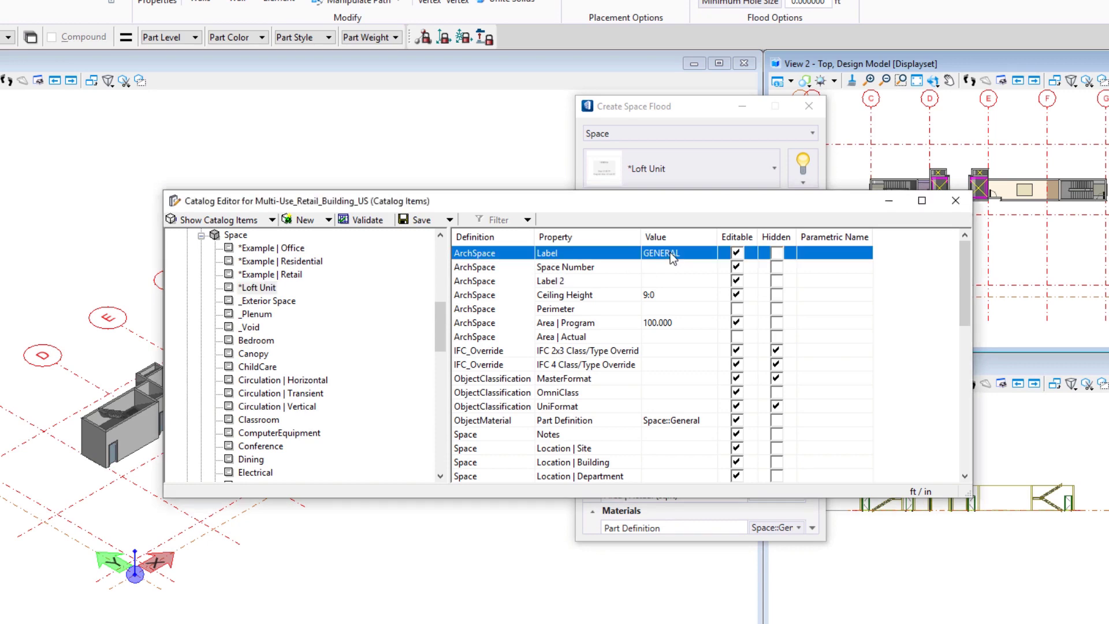
click(675, 253)
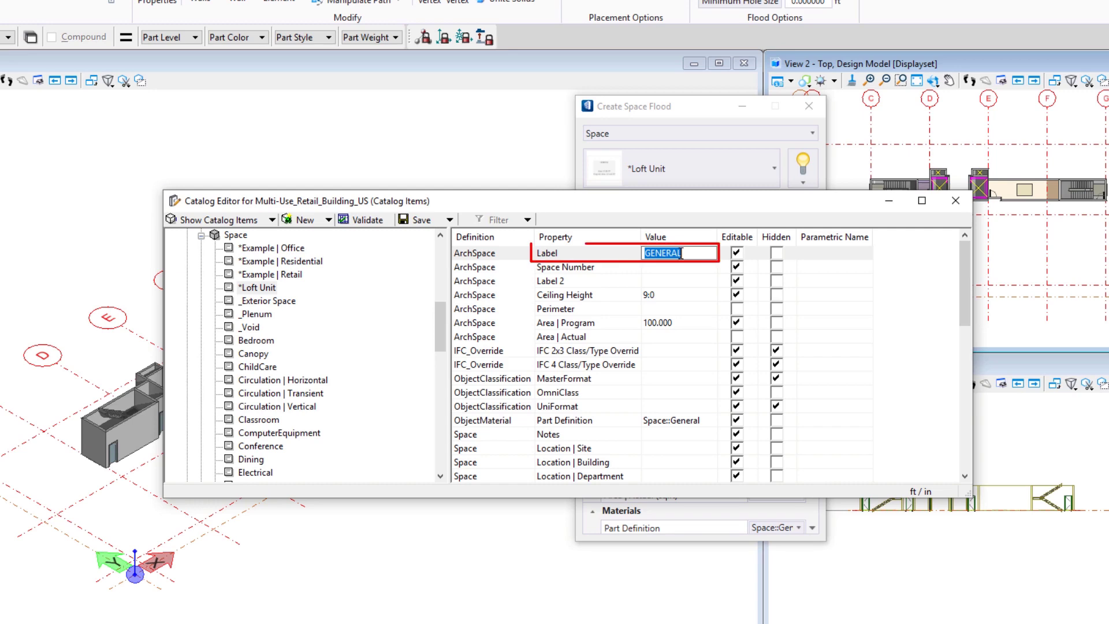
text(LOFT U)
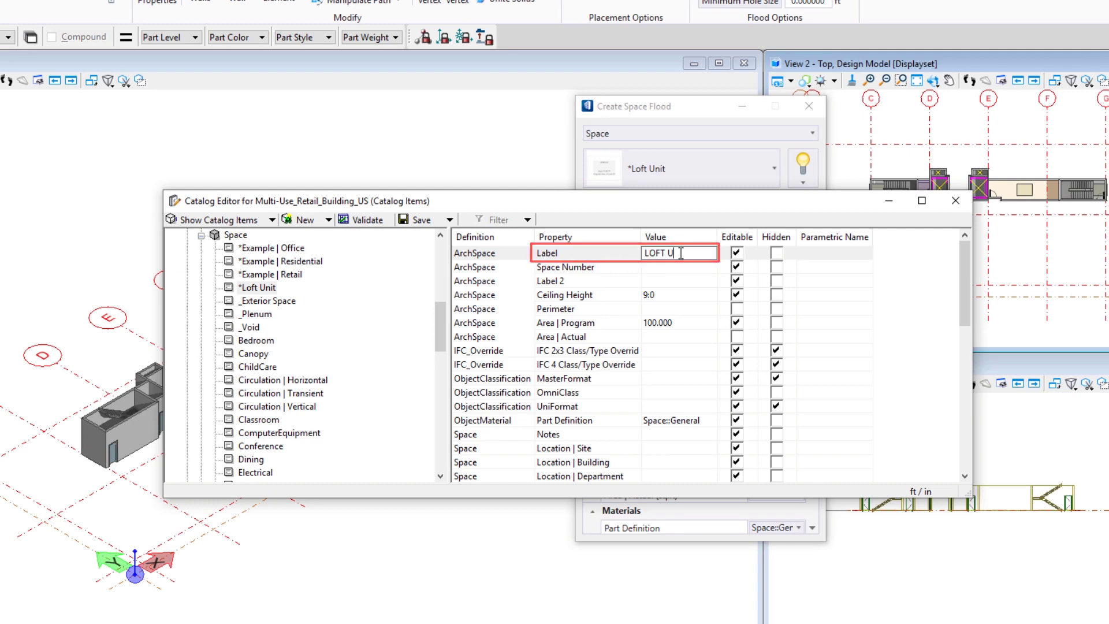
text(NIT)
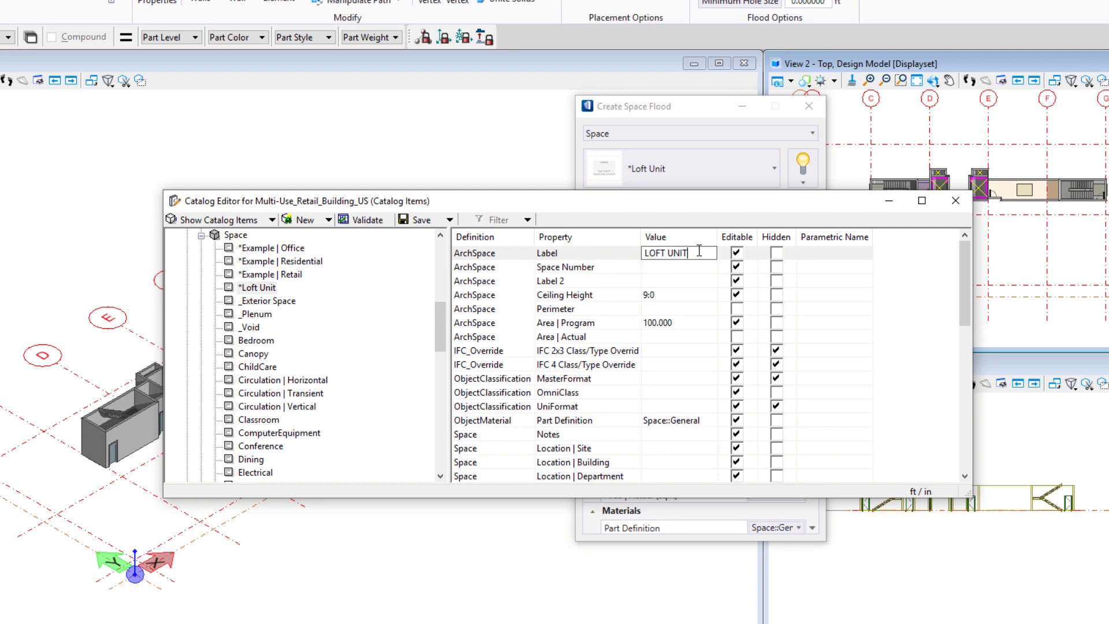
Step: Set the *Loft Unit Ceiling Height to 12 and make its Area | Actual property editable
scroll(677, 282, down, 1)
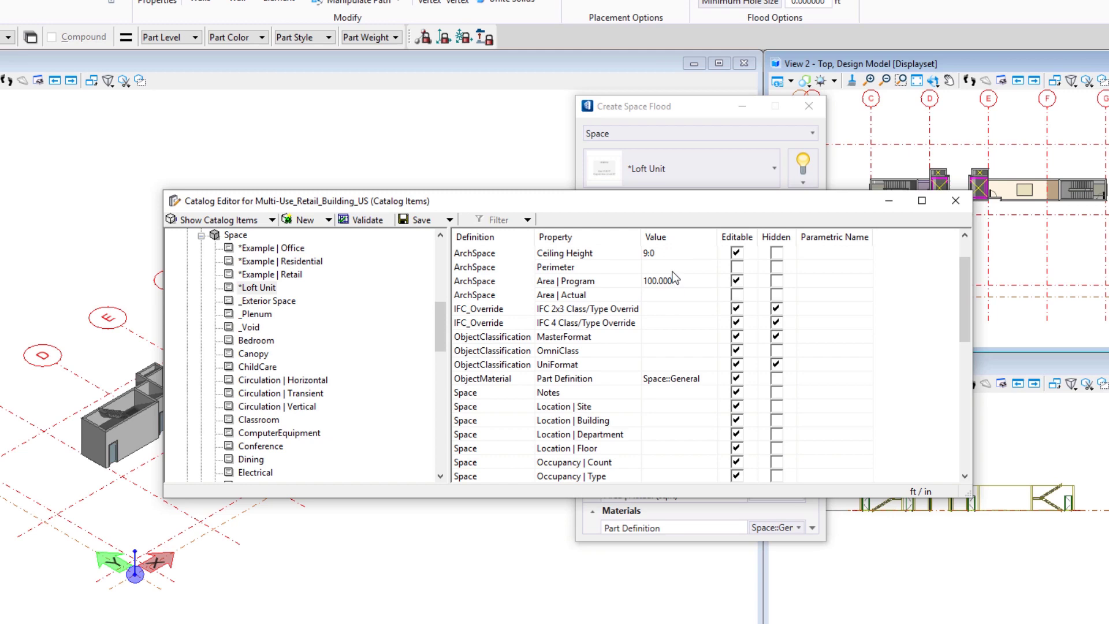
scroll(675, 278, up, 1)
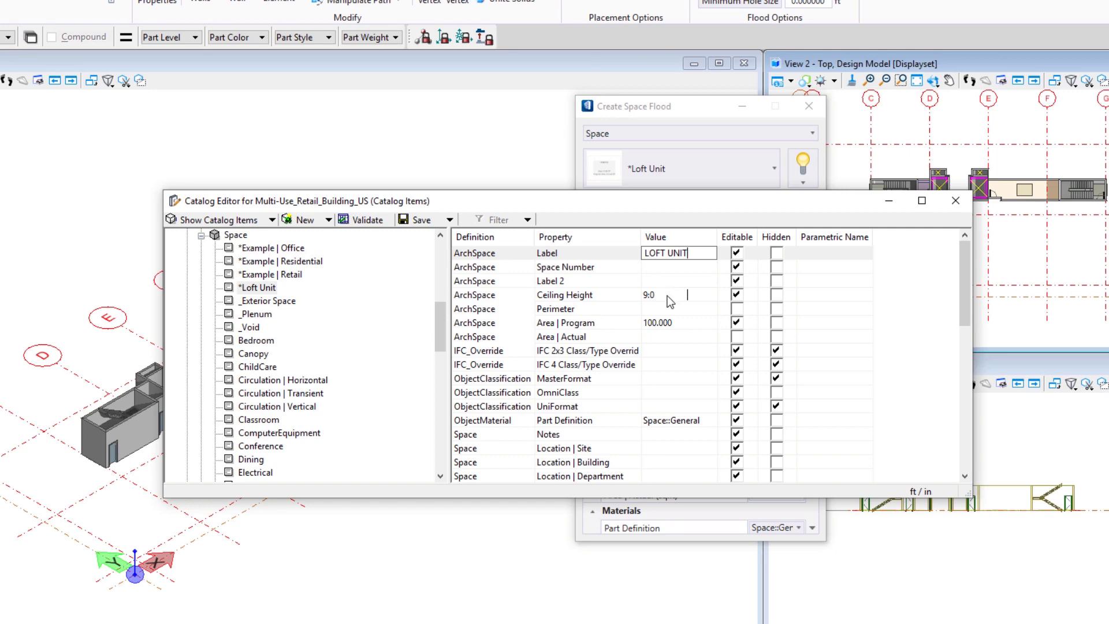
click(667, 296)
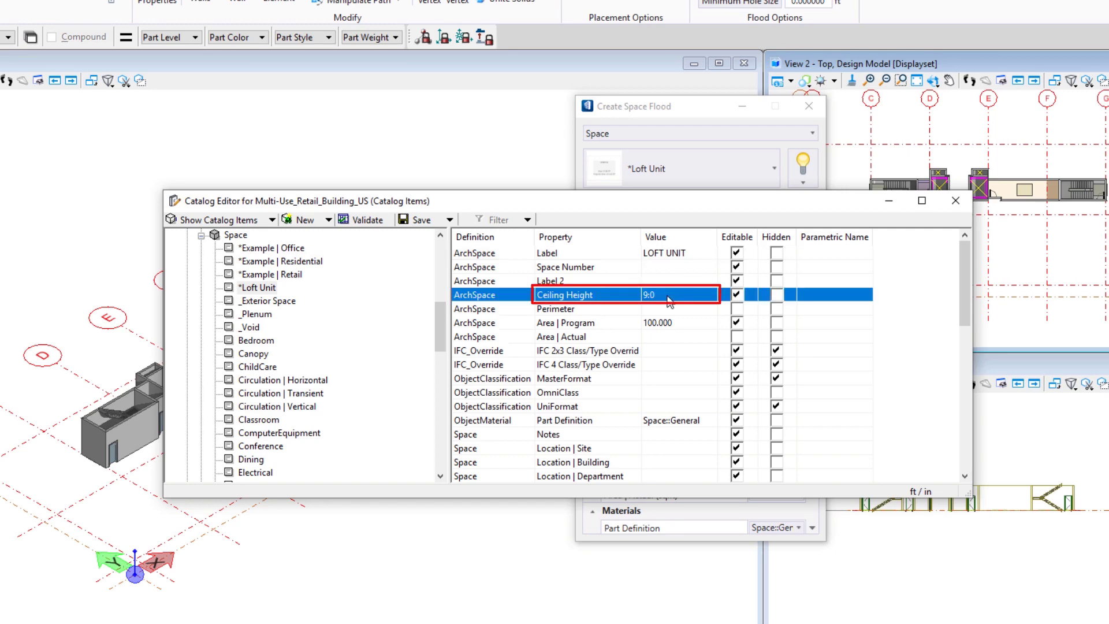
click(668, 295)
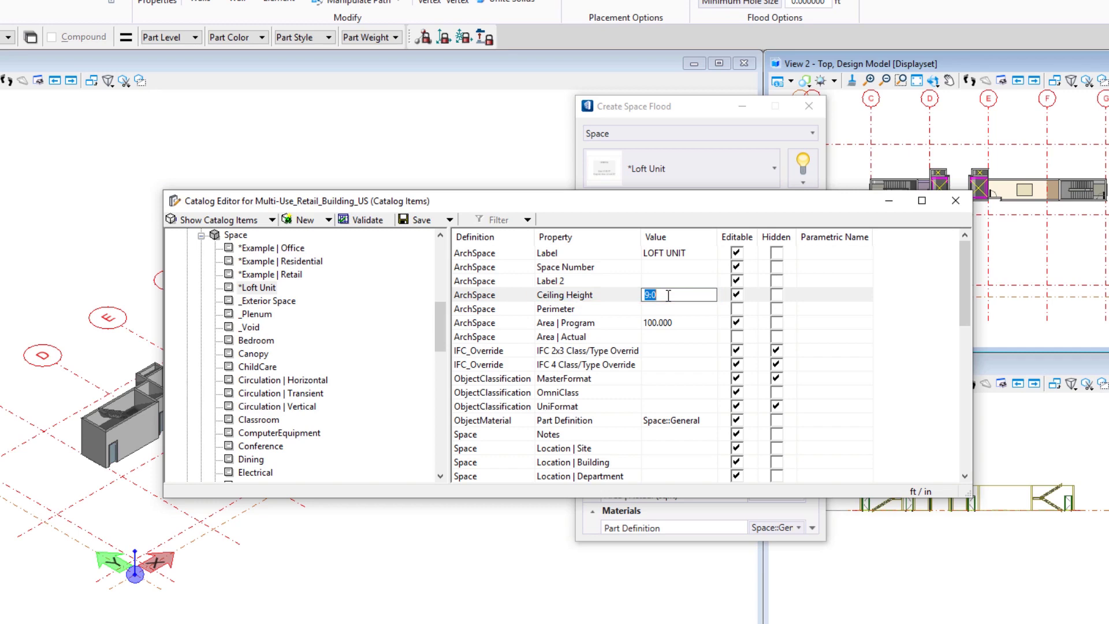
text(12)
key(Return)
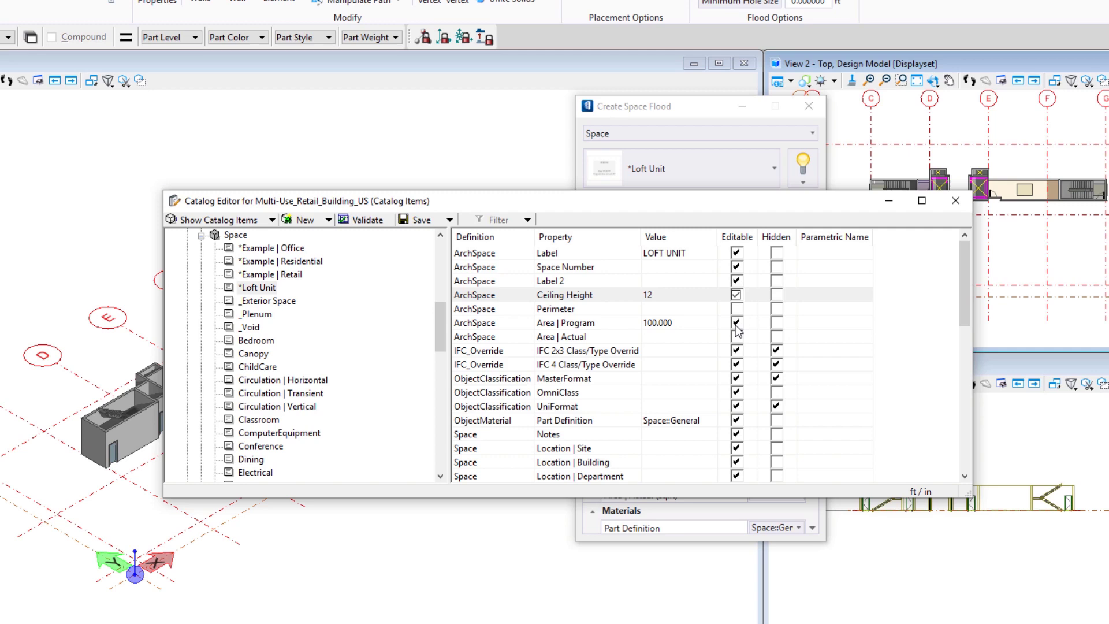
click(653, 339)
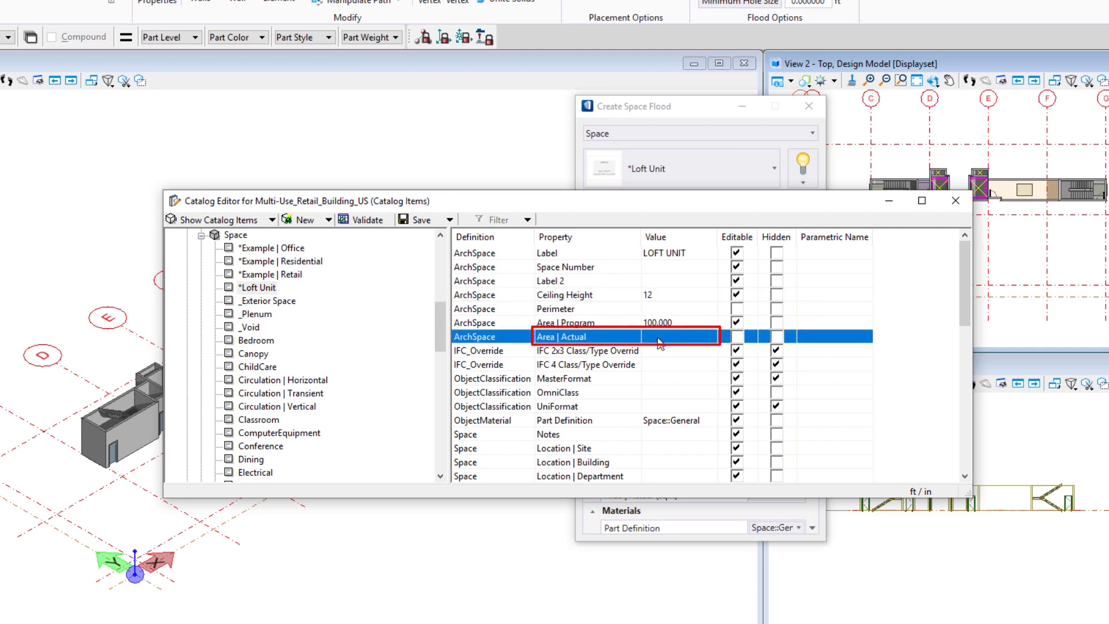
click(736, 336)
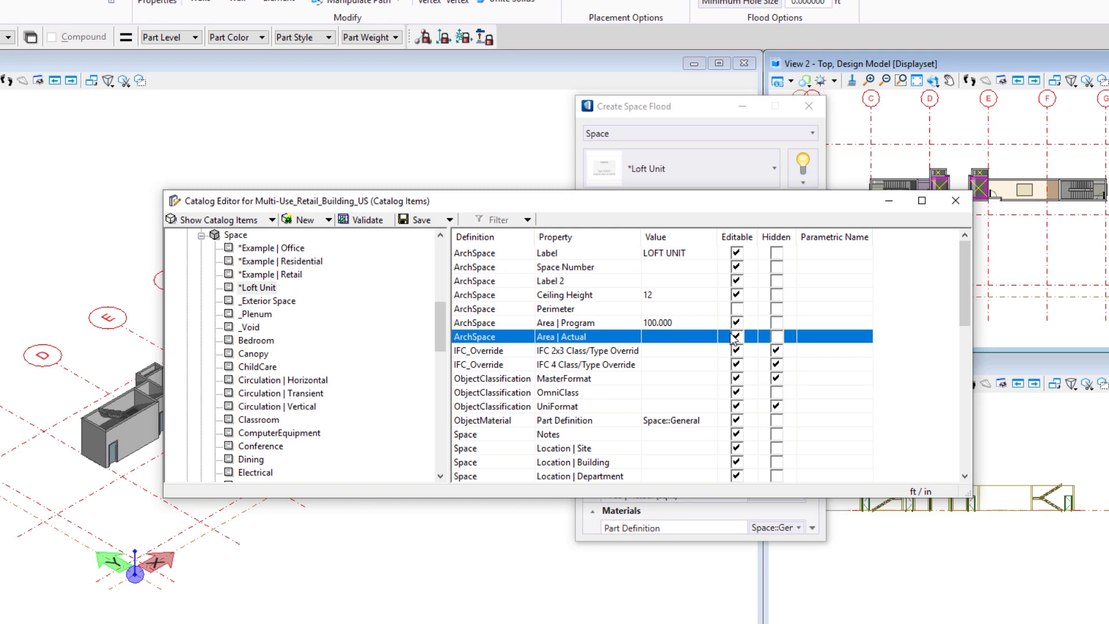
Step: Assign the OmniClass classification 13-65 00 00 Private Residential Spaces to the *Loft Unit catalog item
scroll(718, 336, down, 1)
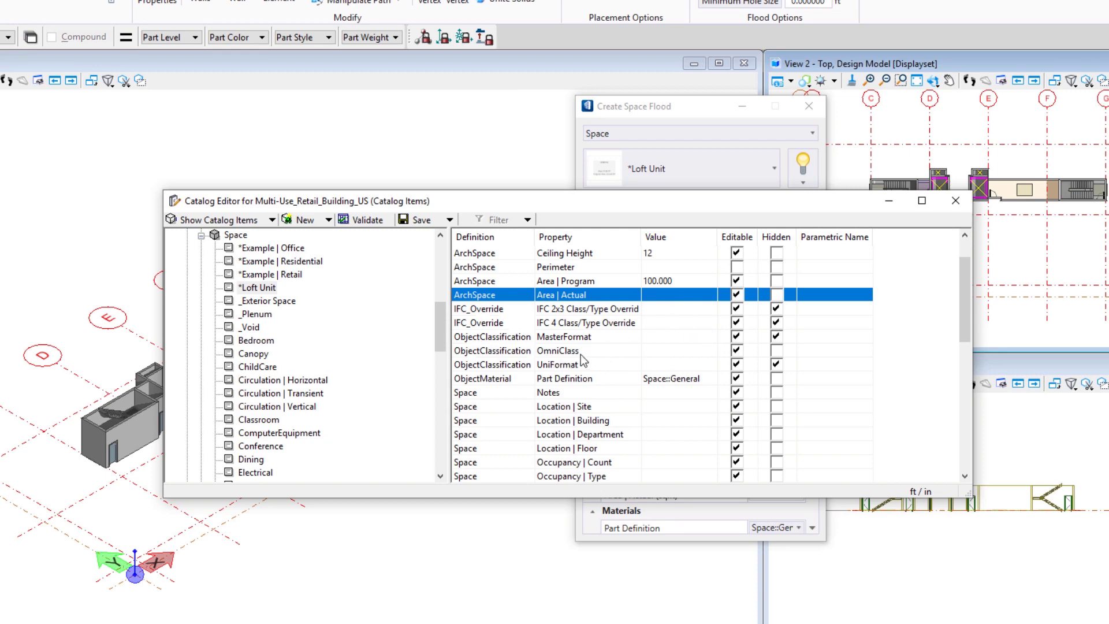
click(656, 350)
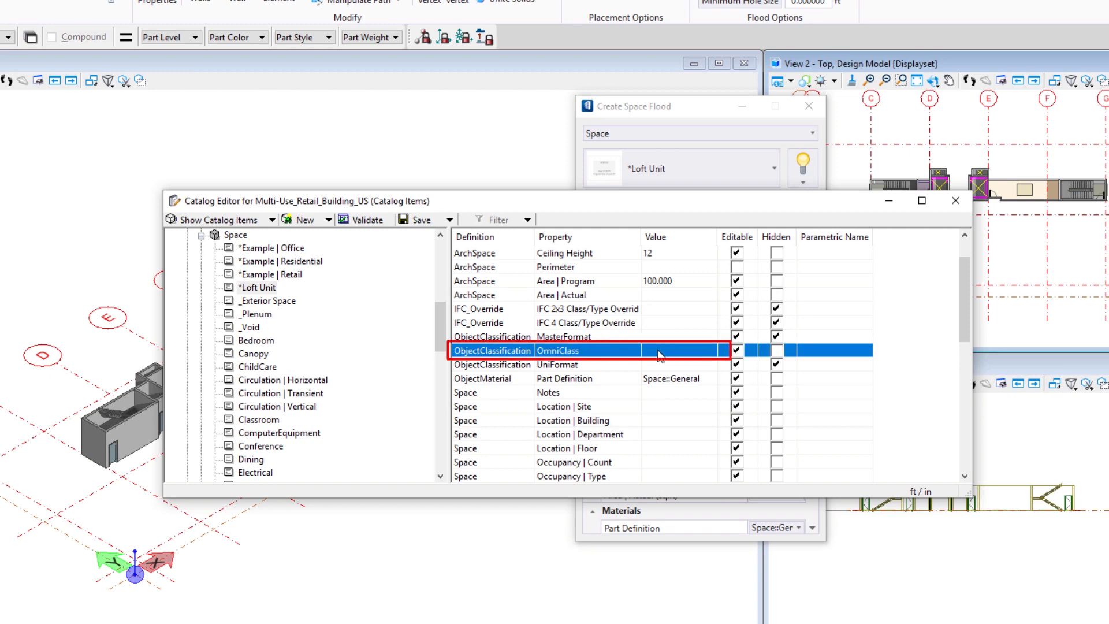
click(658, 351)
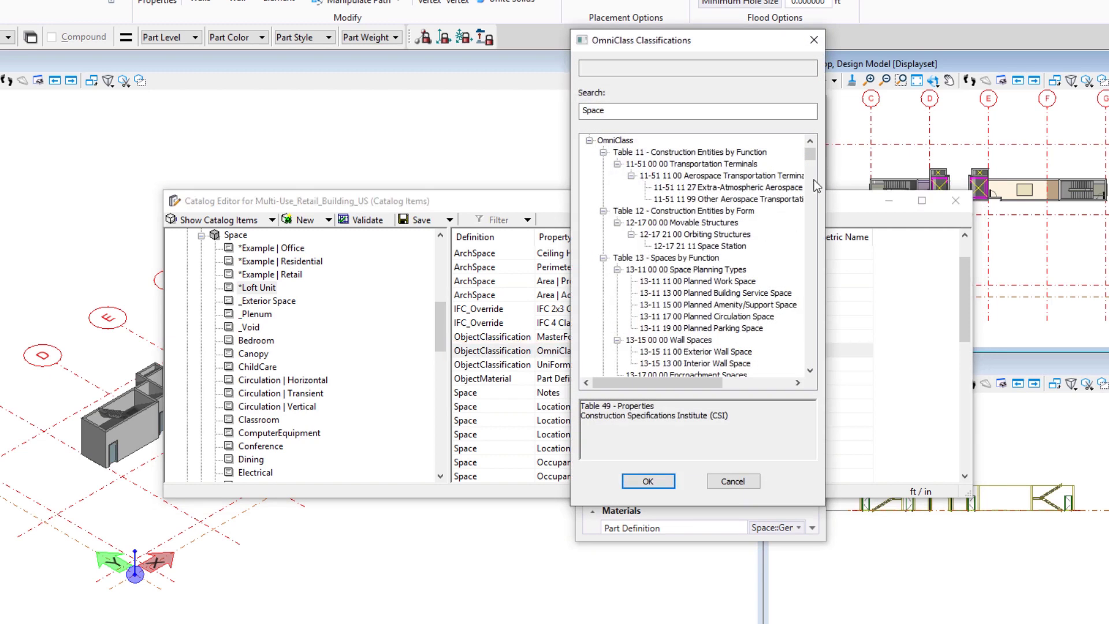
drag(810, 154, 814, 293)
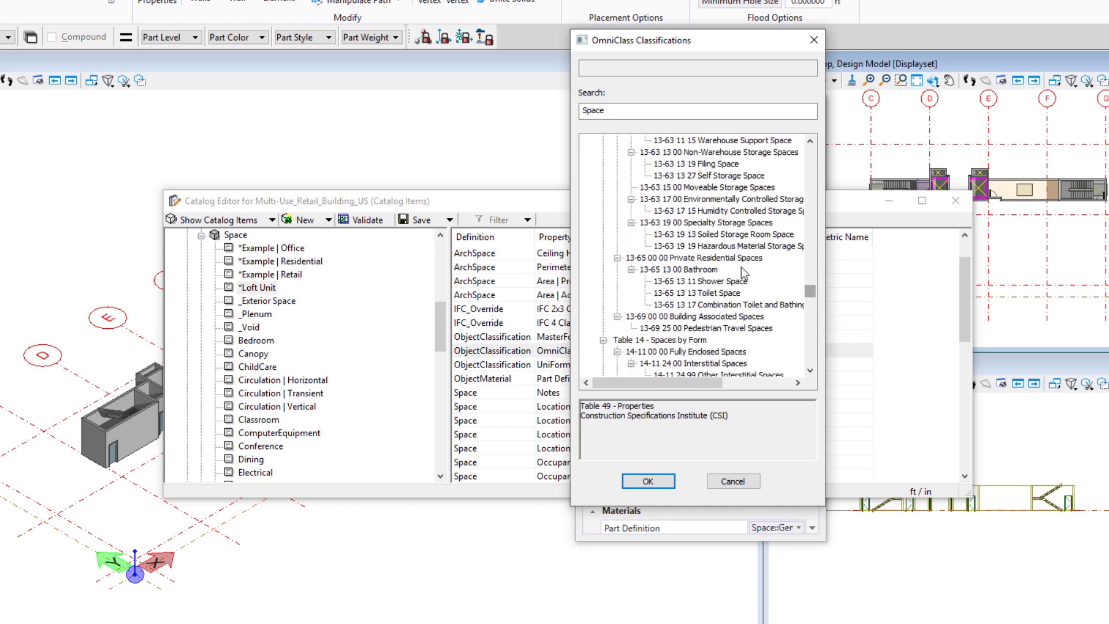
click(690, 259)
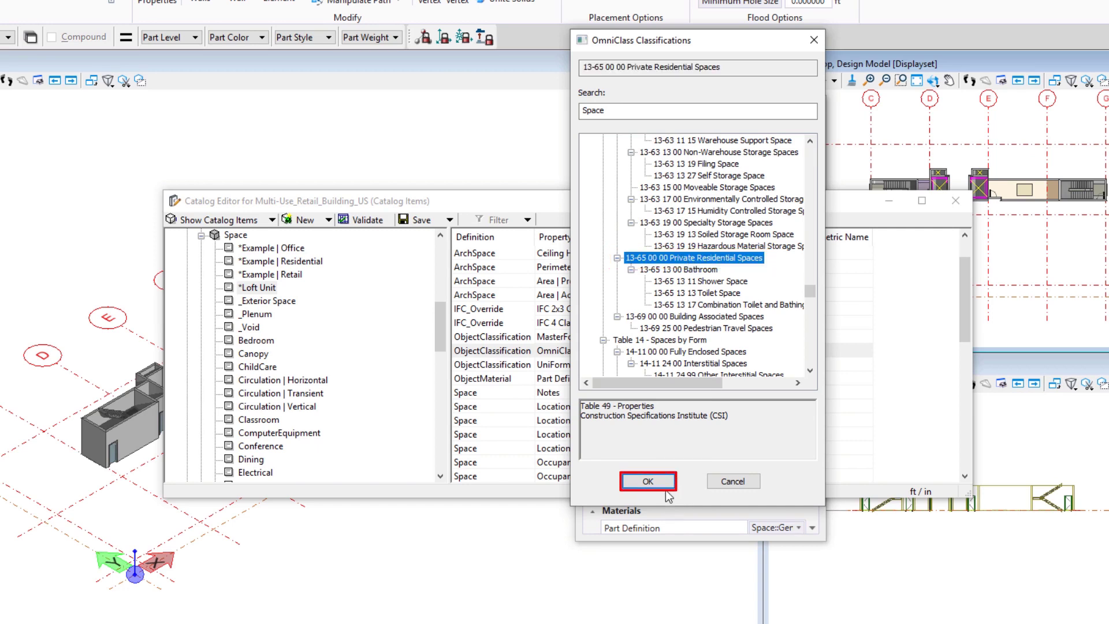
click(648, 481)
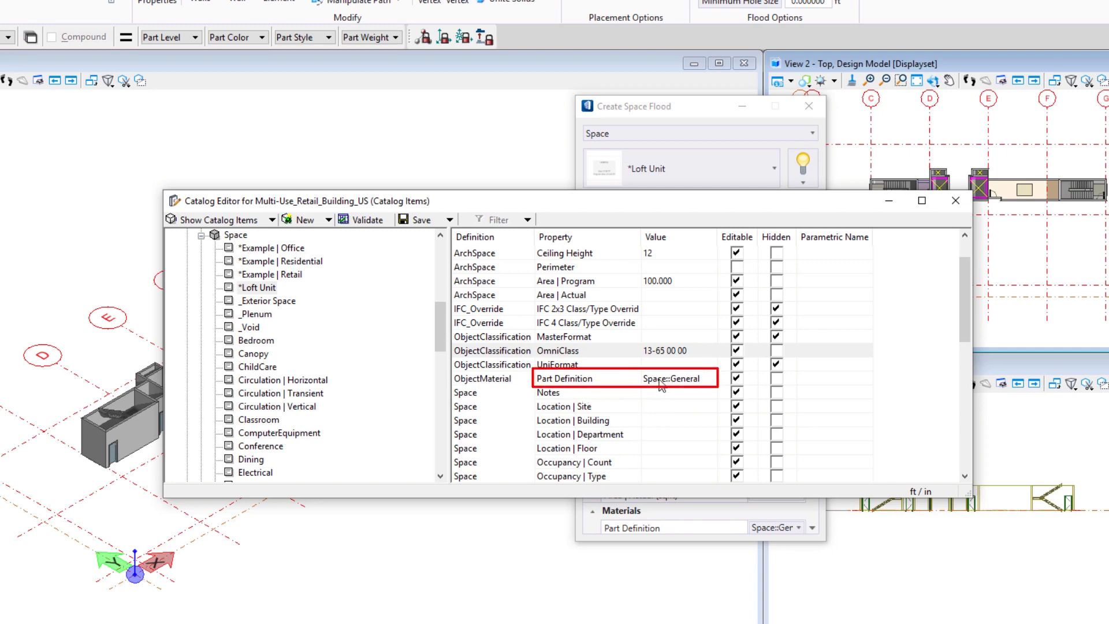
Step: Set the *Loft Unit Part Definition to the Residential part, keeping the Space family
double_click(660, 379)
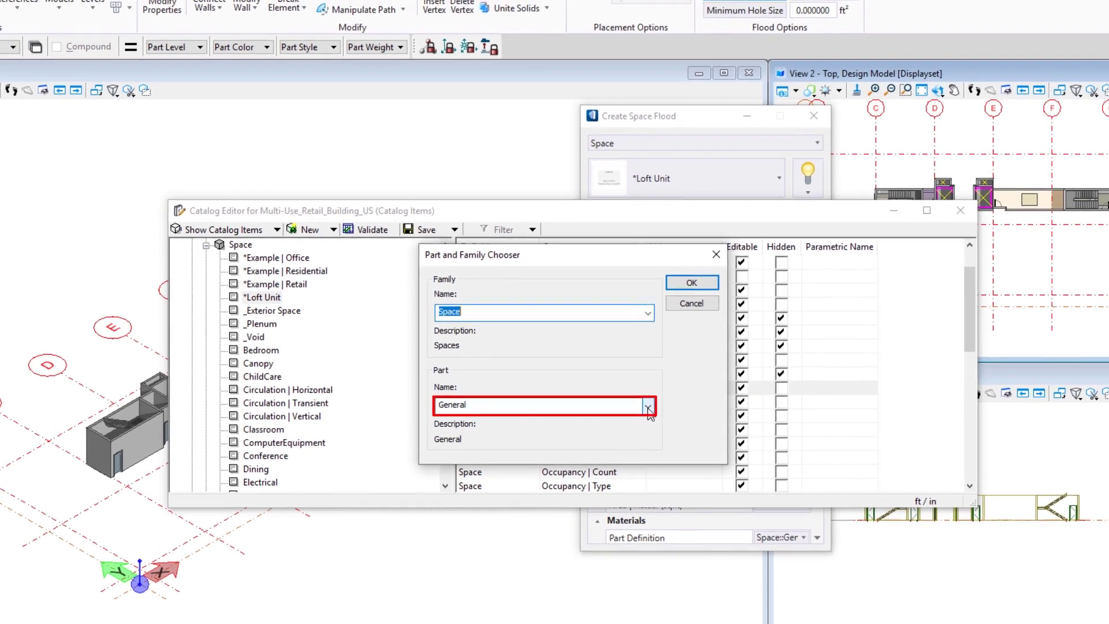
click(648, 408)
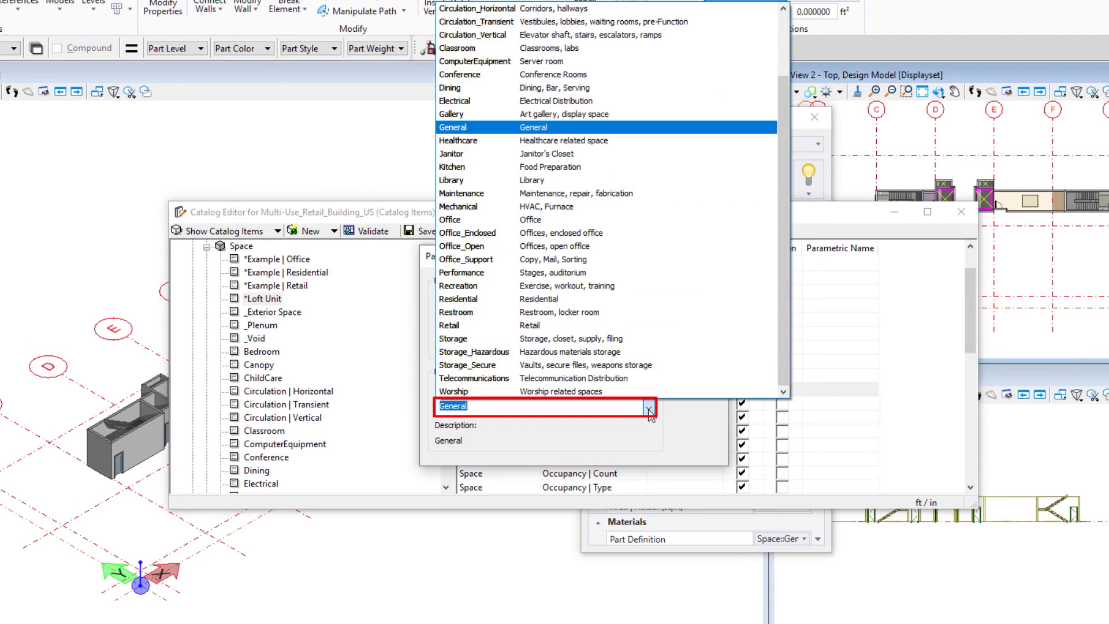
click(500, 305)
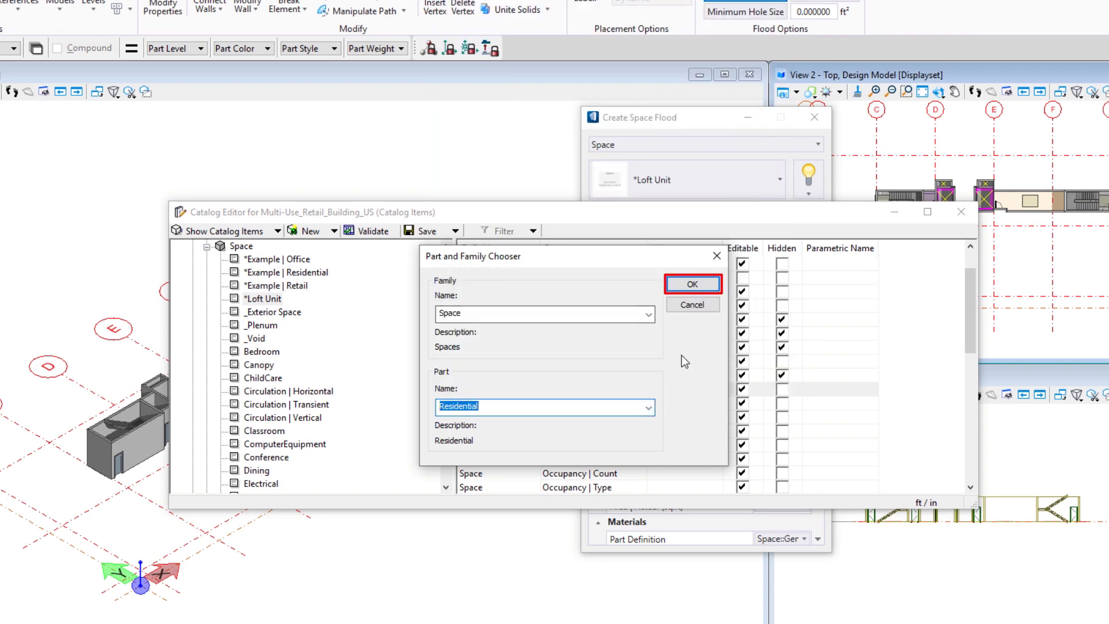
click(696, 286)
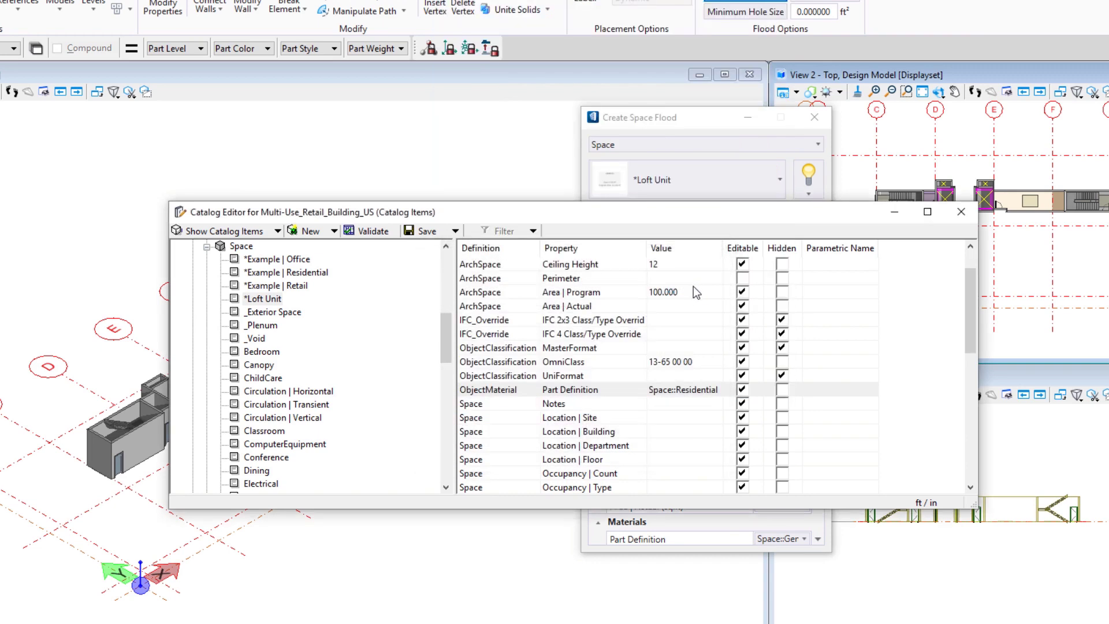
Step: Enter "Gourmet at Lofts" as the Location | Building value of the *Loft Unit catalog item
click(683, 431)
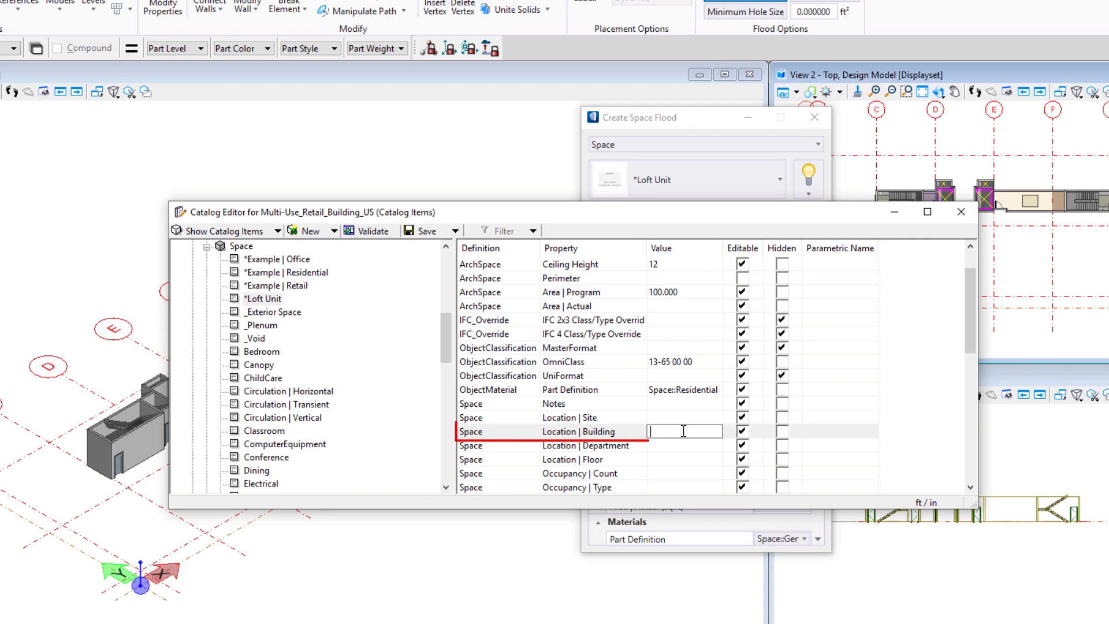
text(Gourmet)
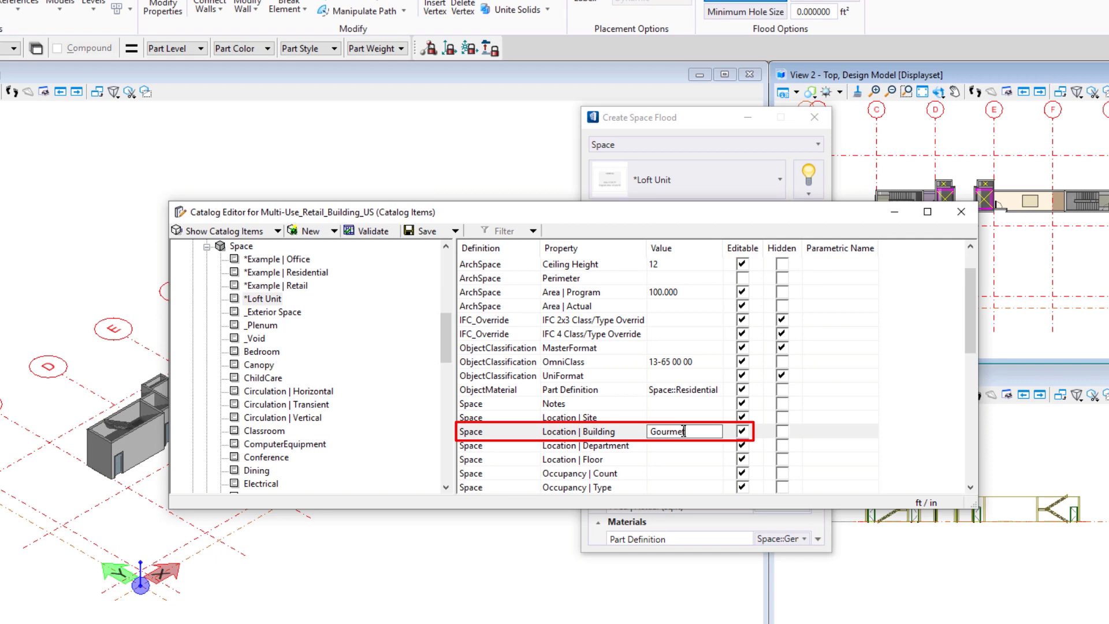
text( at Lofts)
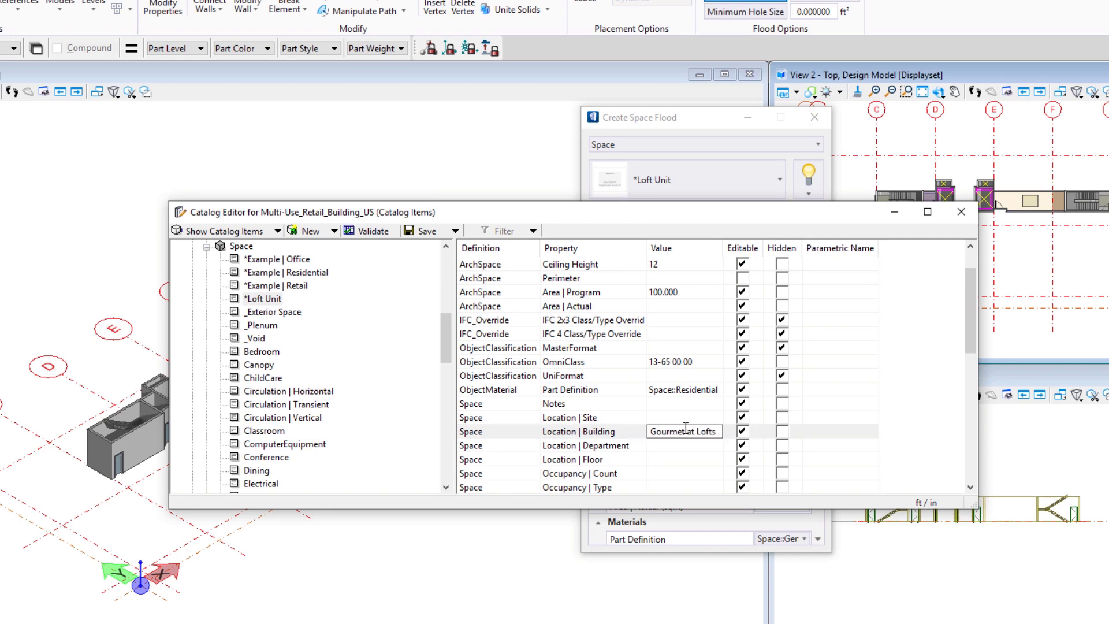
Step: Set the *Loft Unit Finish | East Wall and Finish | South Wall properties to PT-1
scroll(685, 428, down, 2)
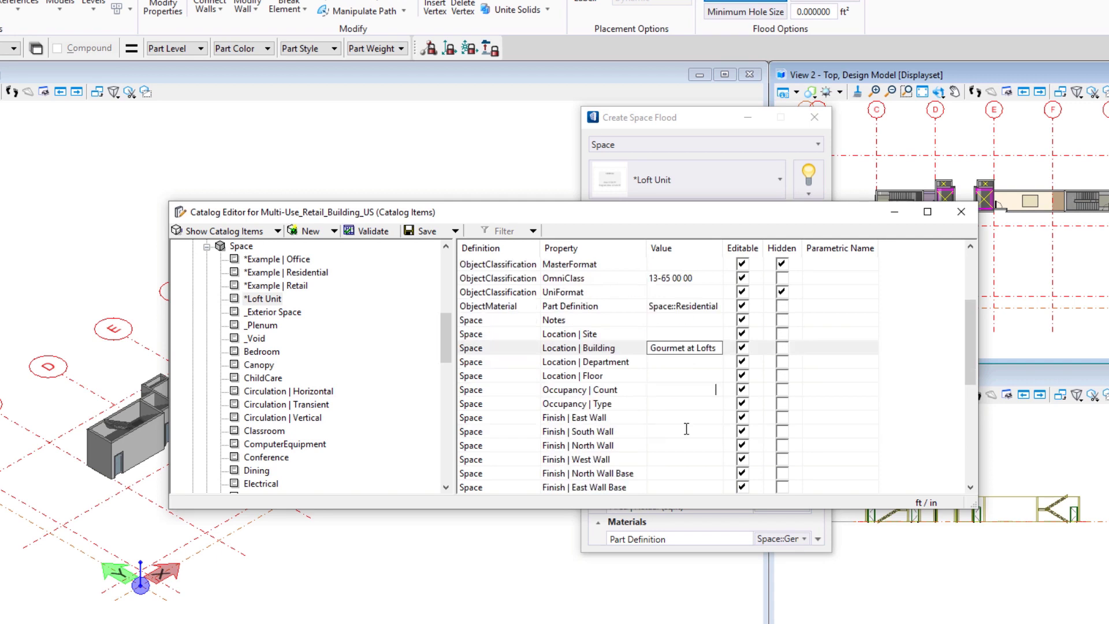
scroll(686, 428, down, 1)
click(686, 430)
text(Gourmet at Lofts)
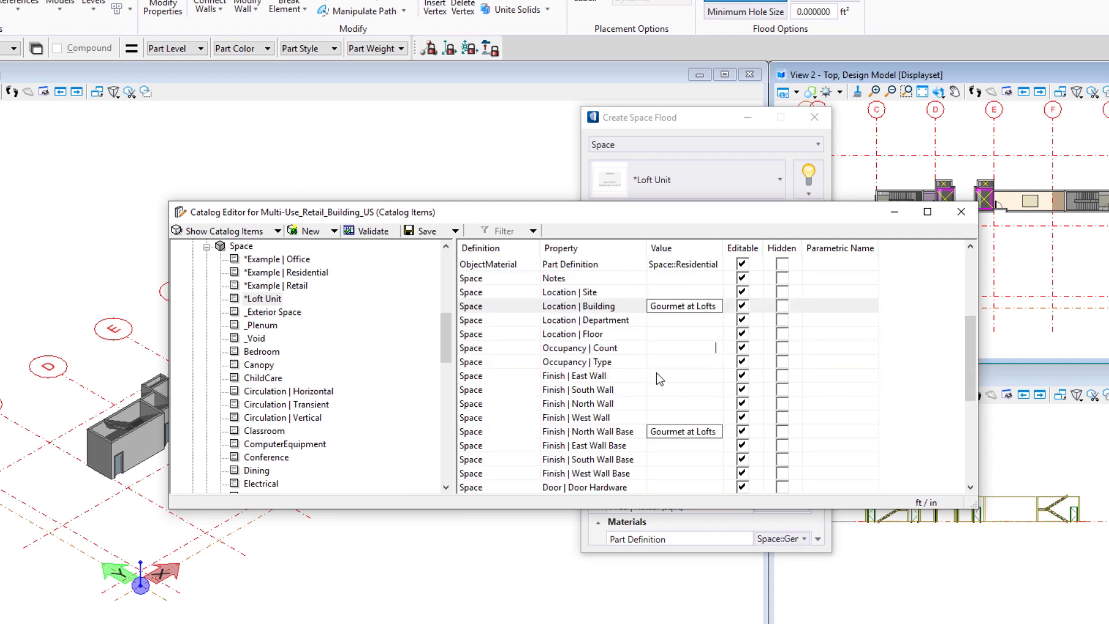
click(707, 380)
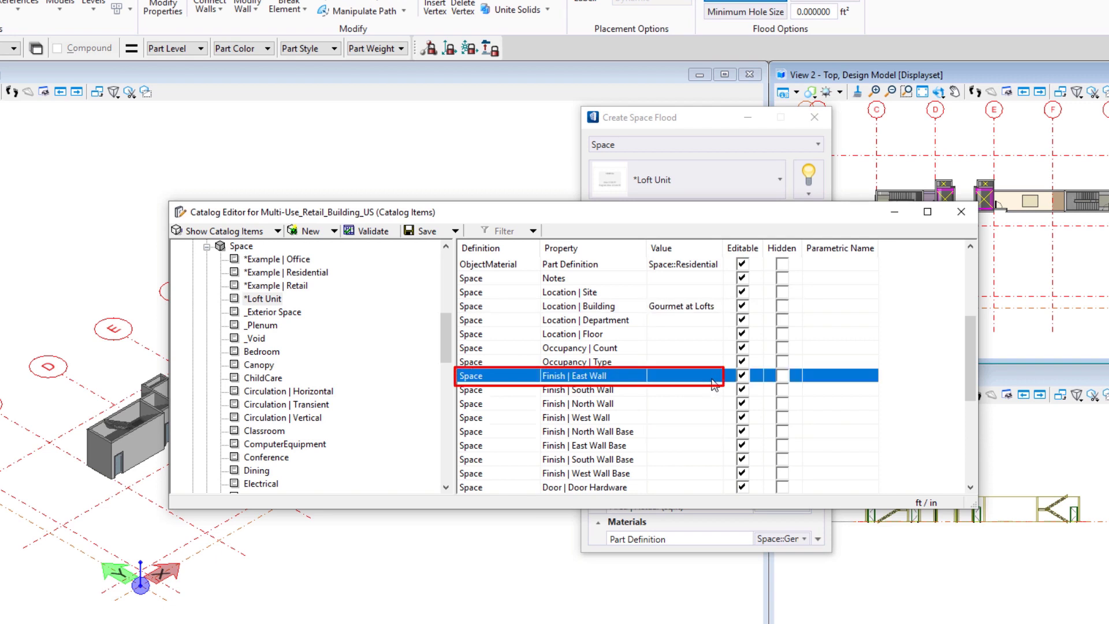
click(712, 379)
click(716, 378)
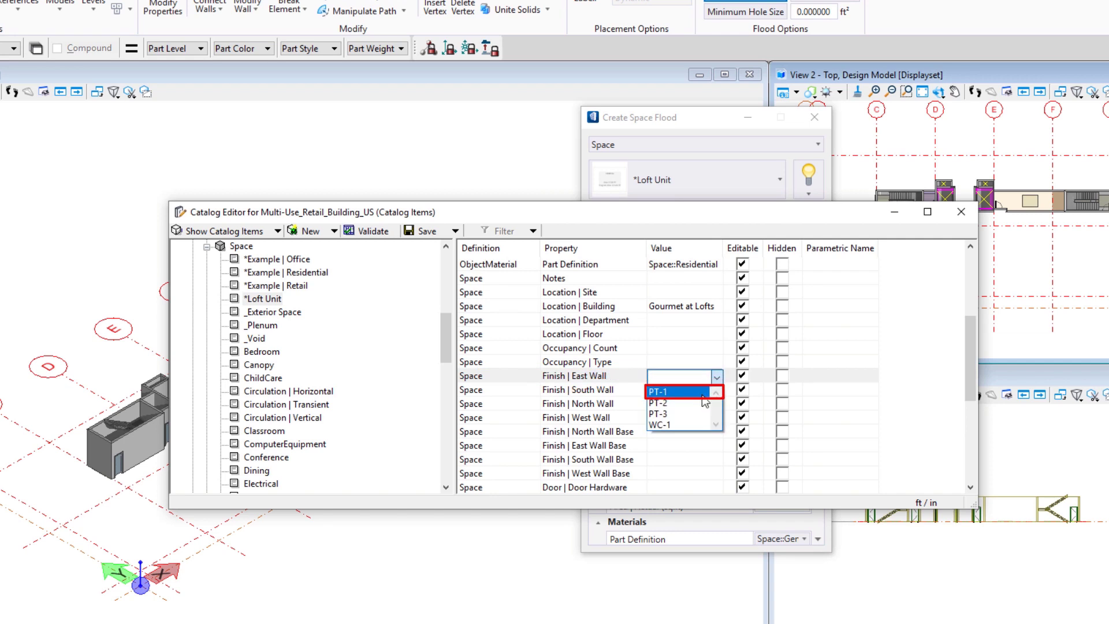
click(681, 393)
click(710, 389)
click(710, 389)
click(716, 391)
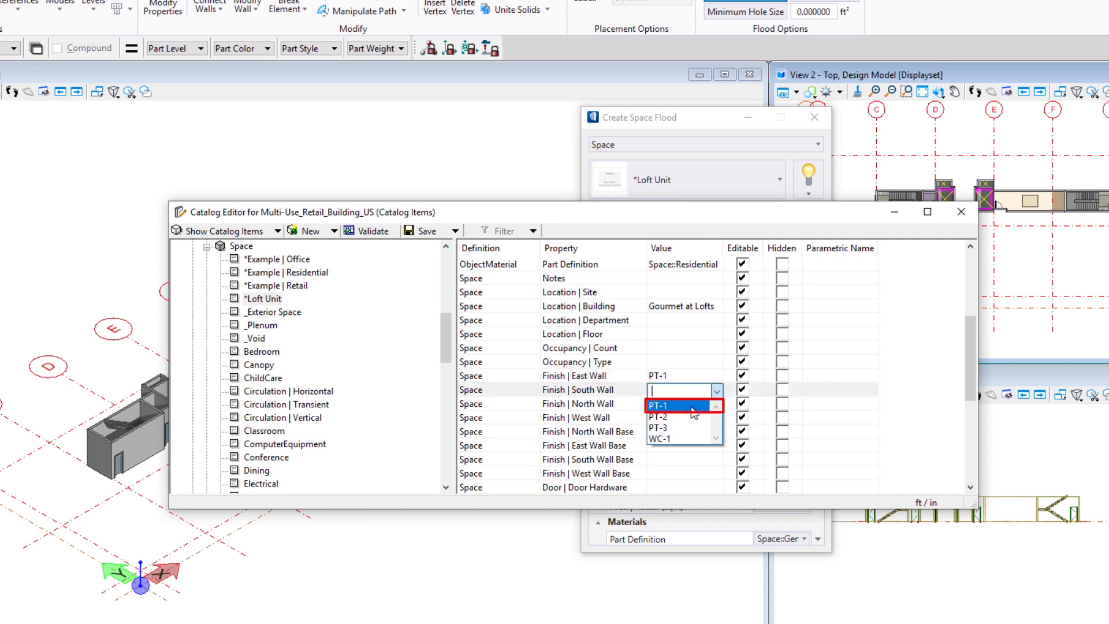
click(693, 406)
Step: Assign the PT-1 finish to the north and west walls of the *Loft Unit catalog item
click(682, 403)
click(716, 404)
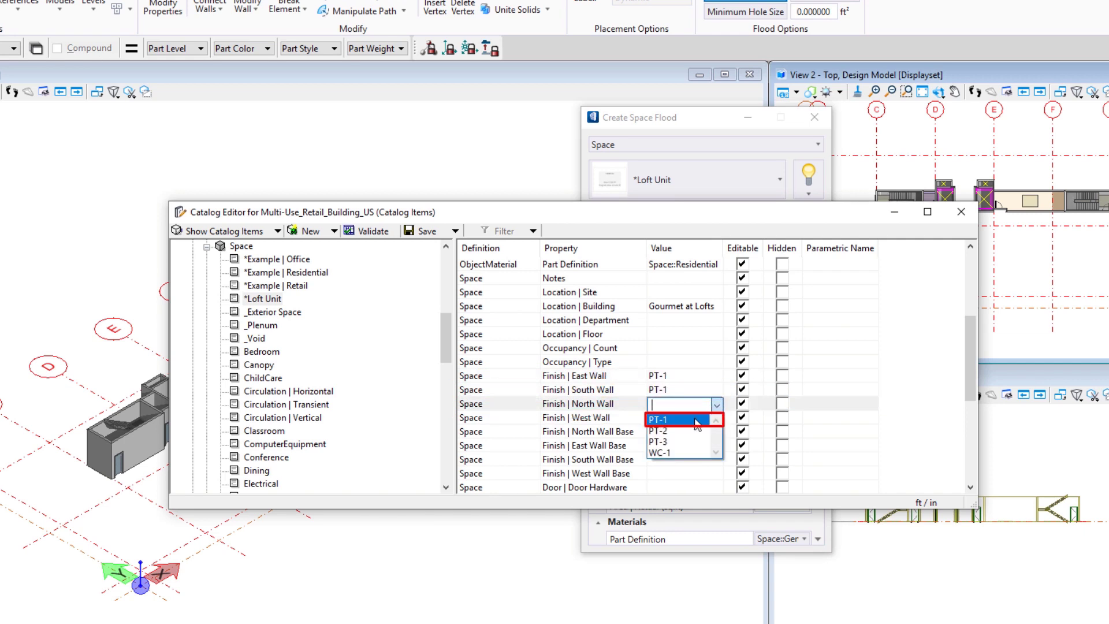
click(695, 419)
click(699, 417)
click(702, 417)
click(715, 418)
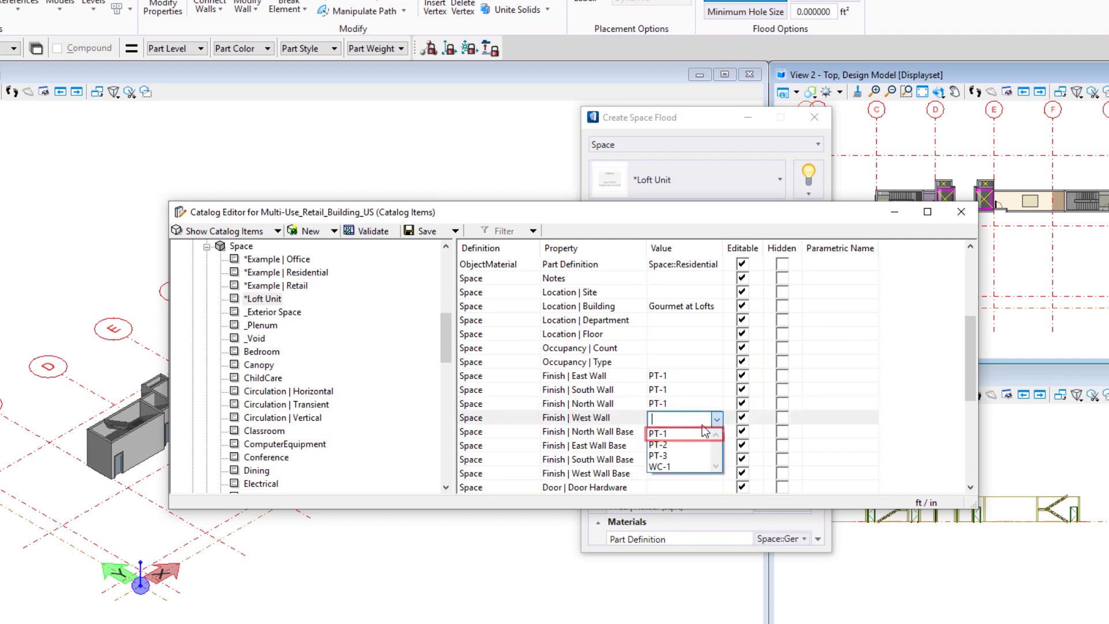
click(703, 433)
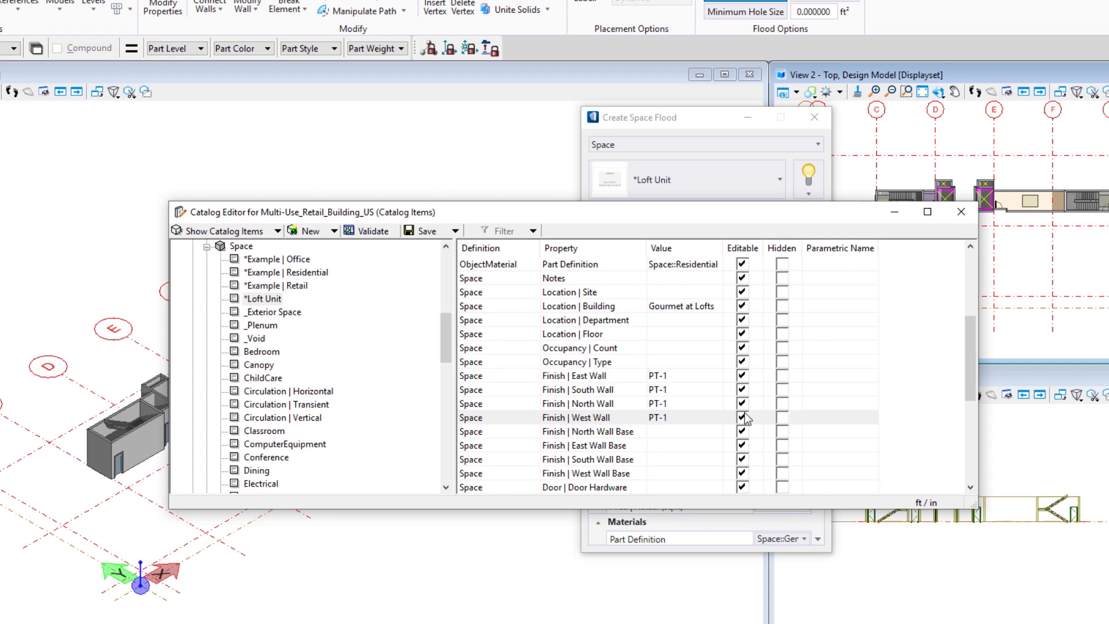
Step: Set the *Loft Unit Finish | North Wall Base and Finish | East Wall Base properties to B-1
click(698, 434)
click(701, 433)
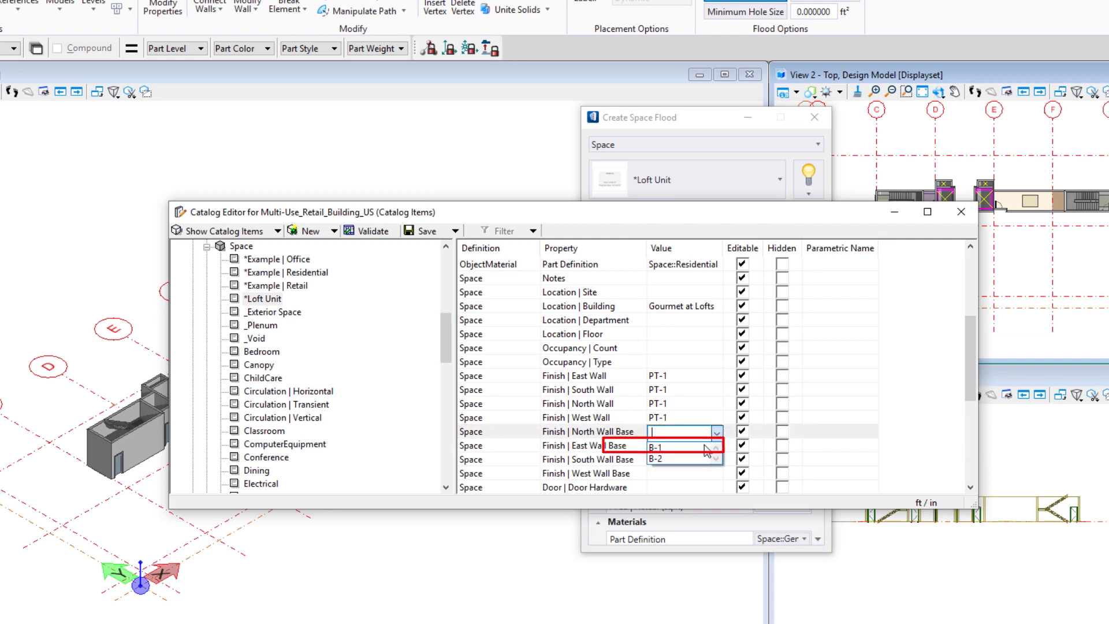
click(700, 448)
click(708, 445)
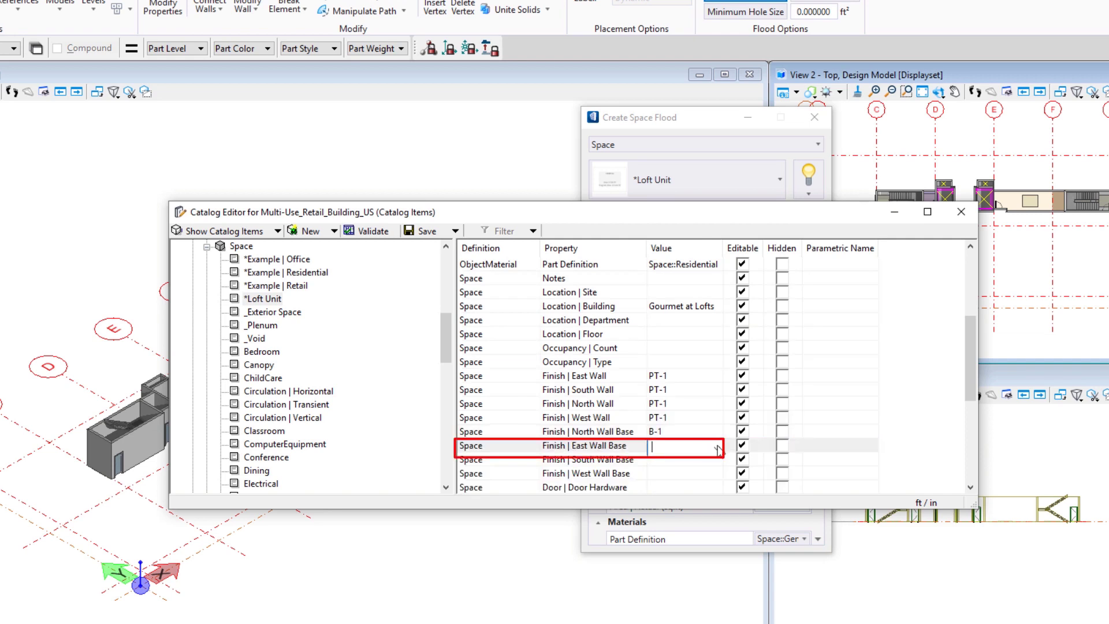
click(713, 446)
click(713, 460)
Step: Assign the B-1 finish to the south and west wall bases of the *Loft Unit catalog item
click(715, 461)
click(716, 460)
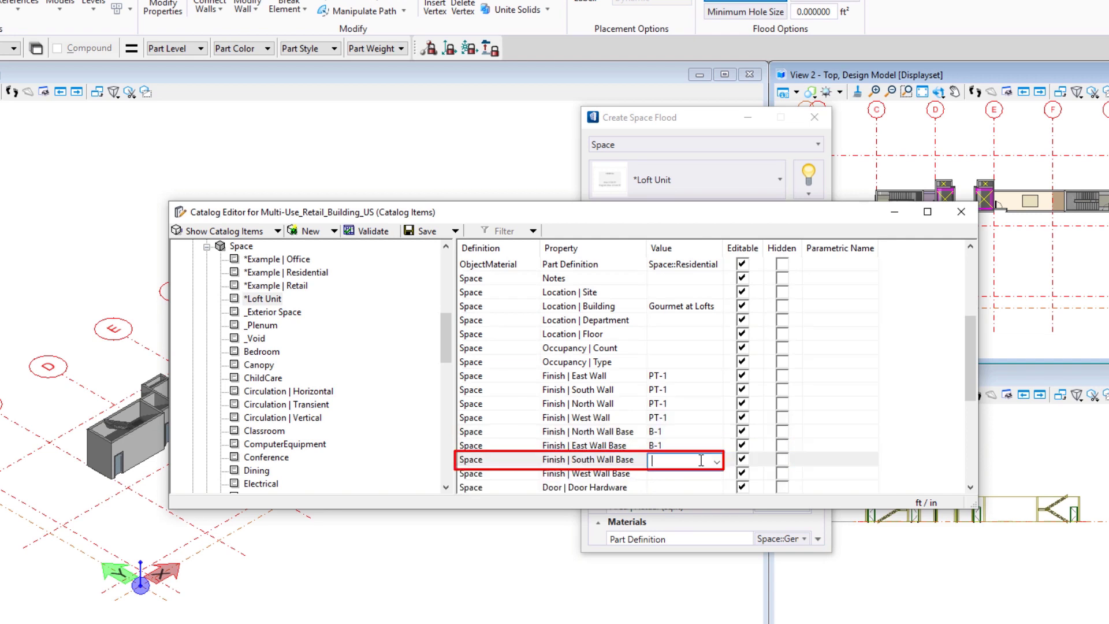
click(716, 461)
click(690, 471)
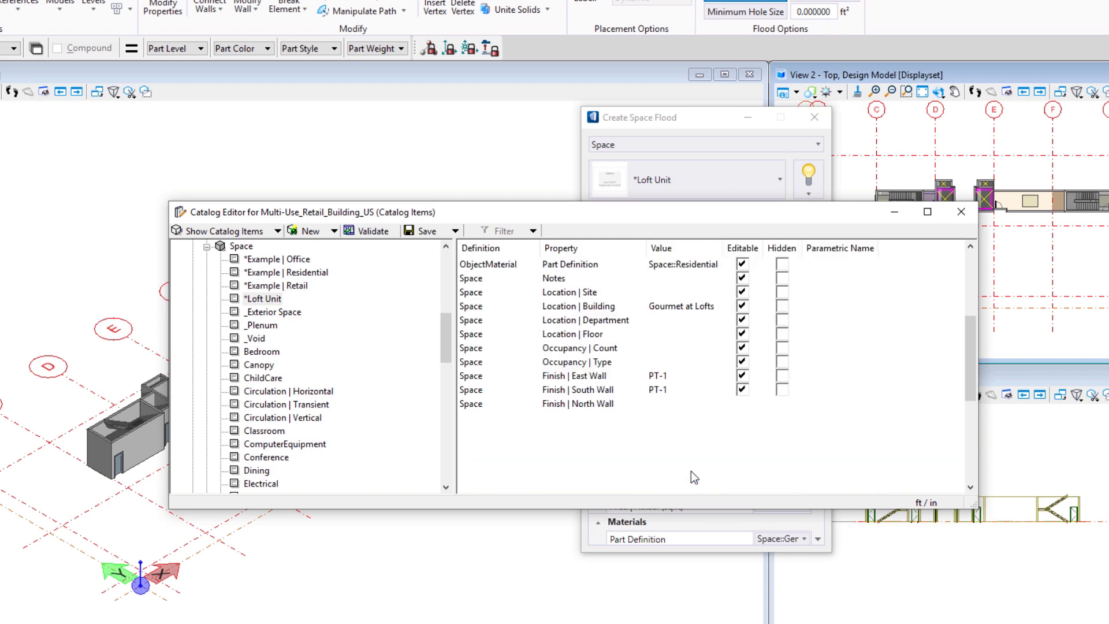
click(688, 471)
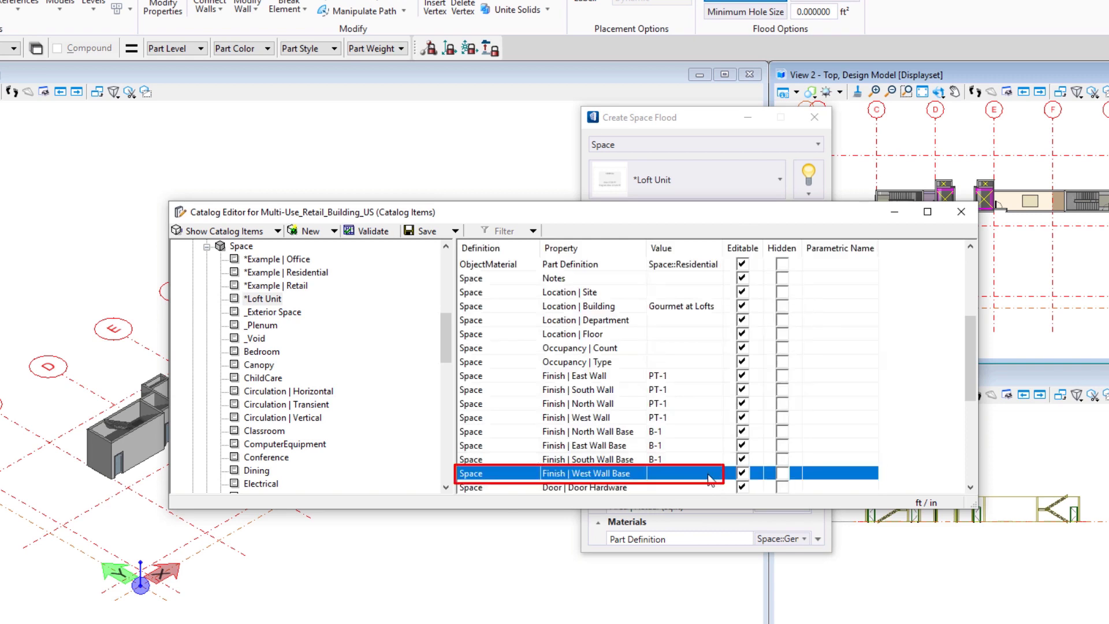
click(711, 474)
click(716, 473)
click(690, 487)
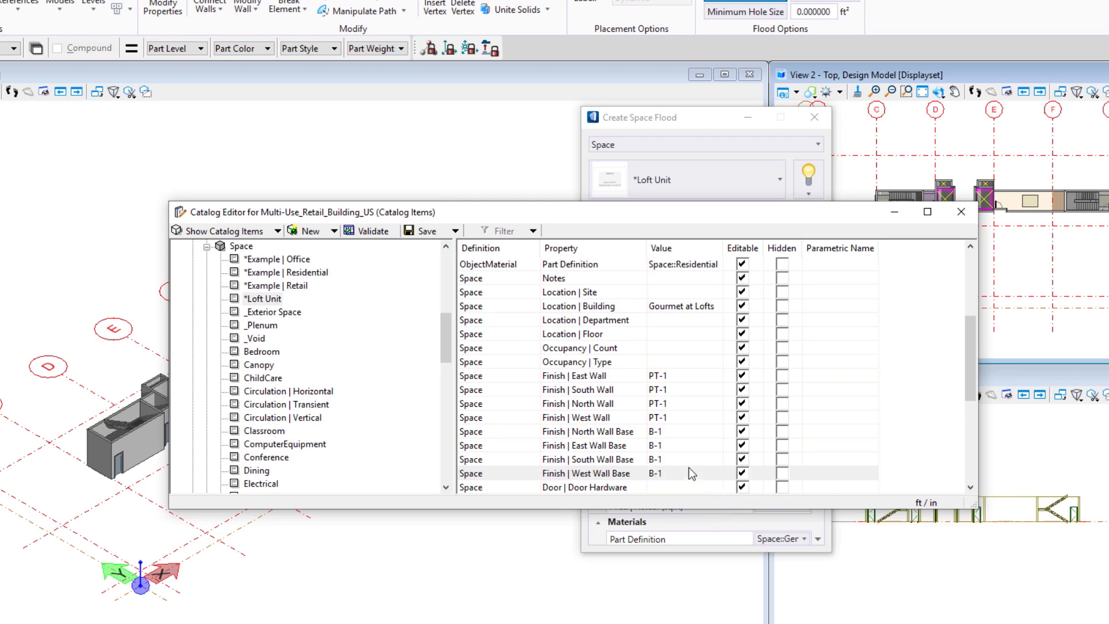
Step: Set the *Loft Unit Floor | Material to Concrete and Ceiling | Material to Exposed
scroll(687, 462, down, 2)
click(679, 418)
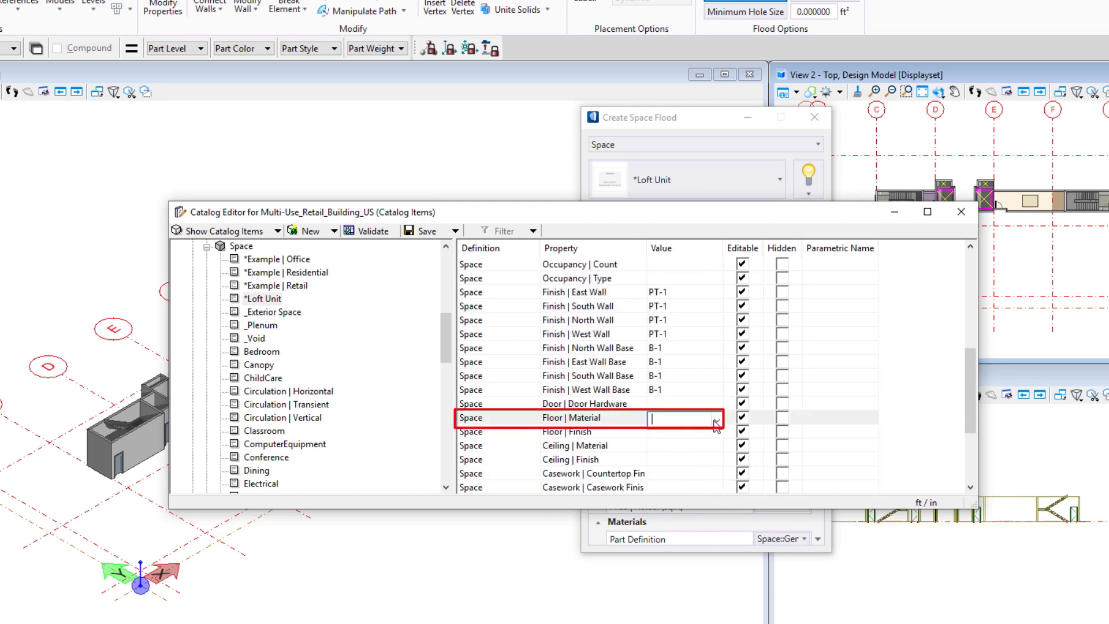
click(716, 421)
click(700, 442)
click(700, 445)
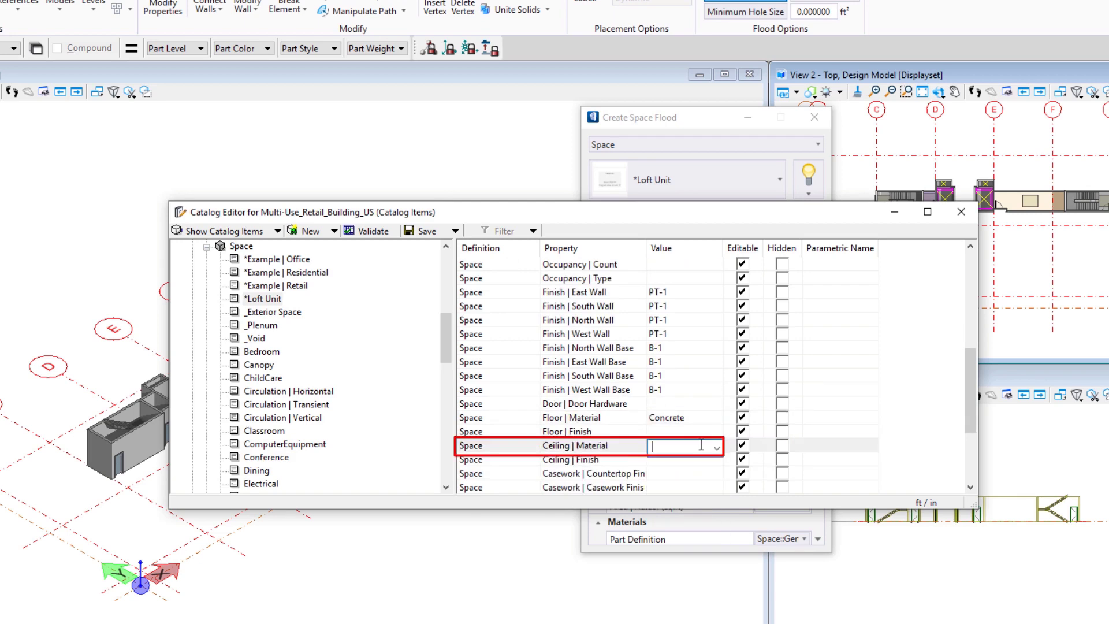
click(717, 447)
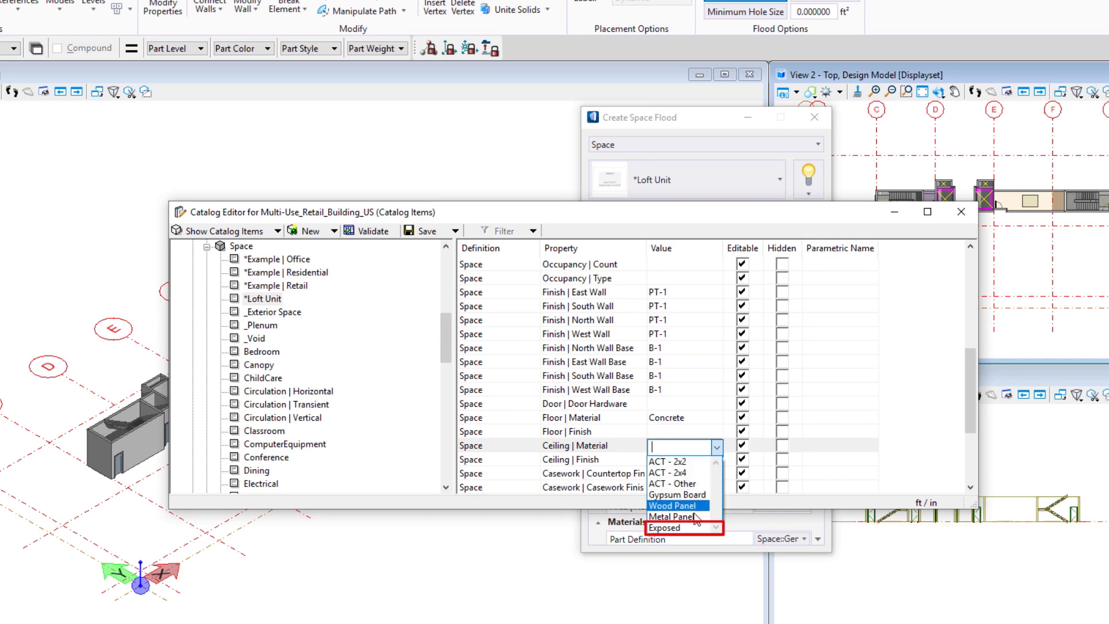
click(685, 527)
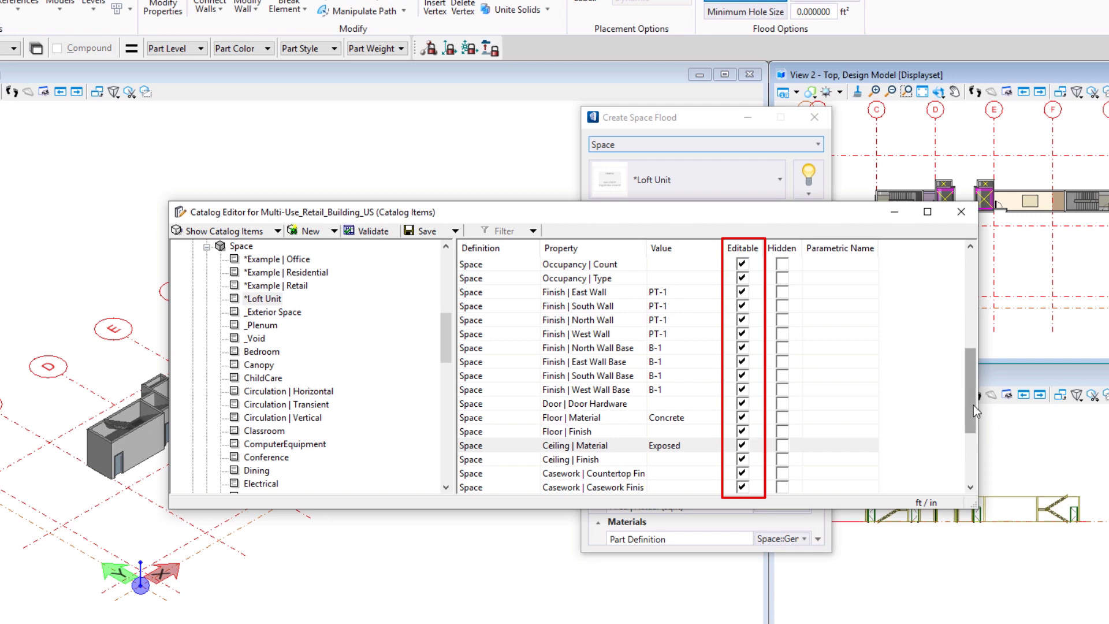
Step: Save the catalog changes and close the Catalog Editor
mouse_move(972, 404)
mouse_down()
mouse_move(967, 455)
mouse_move(952, 304)
mouse_up()
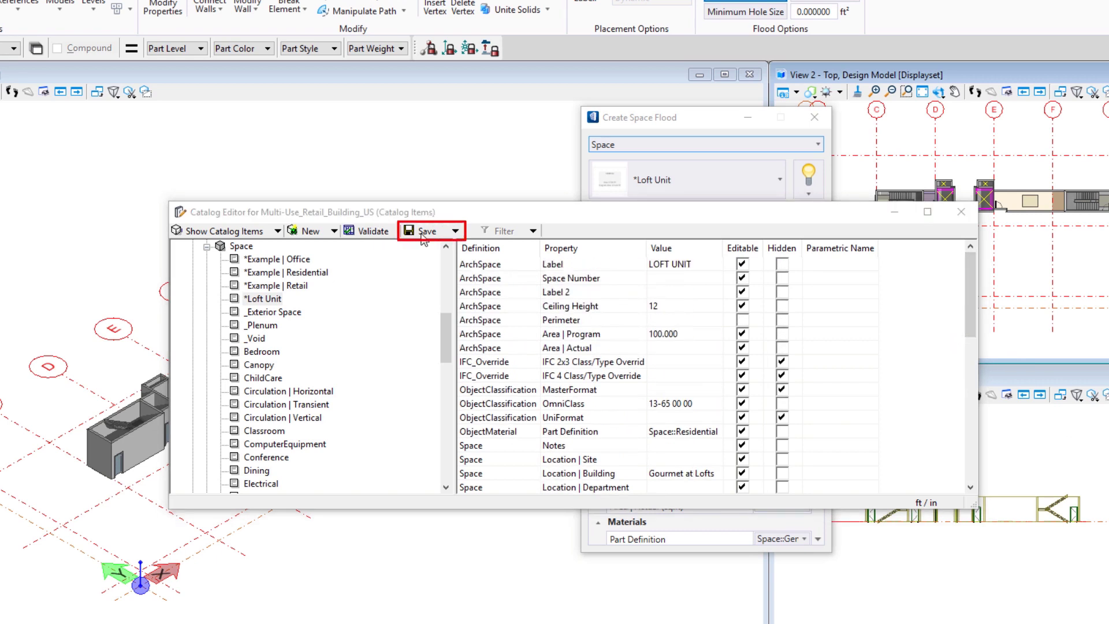
click(426, 234)
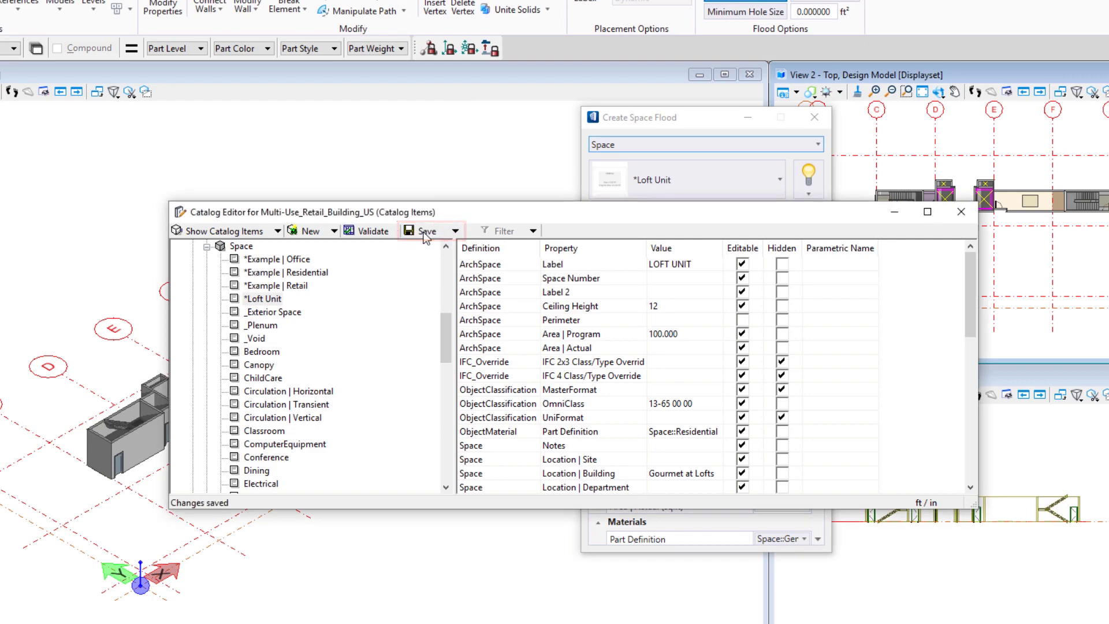
click(967, 215)
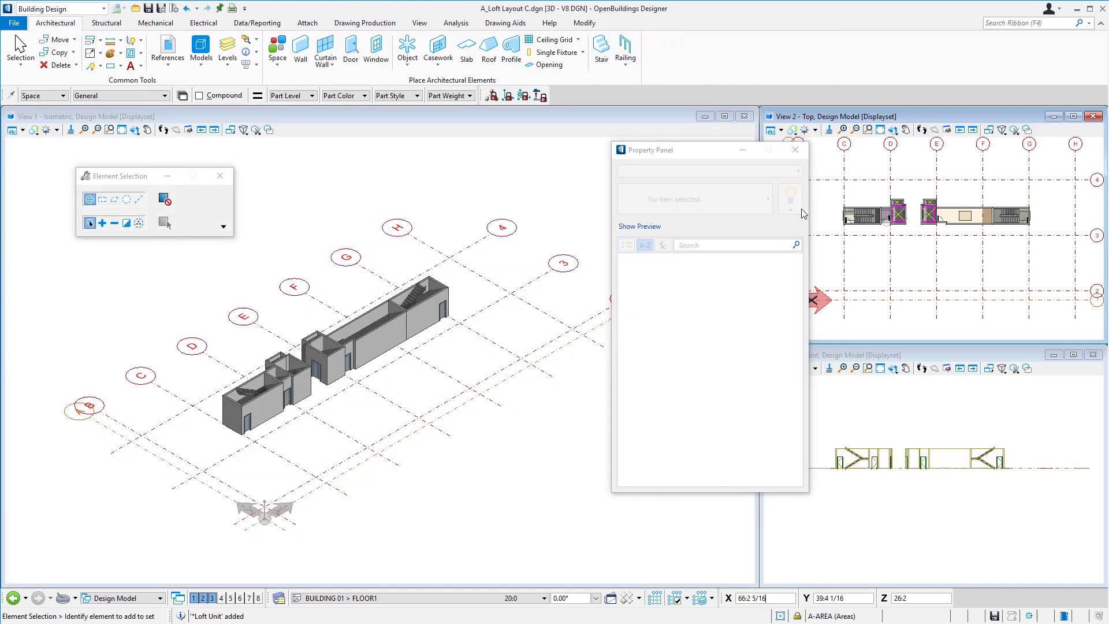
Step: Start placing a *Loft Unit space with the Draw Rectangle placement method
click(277, 46)
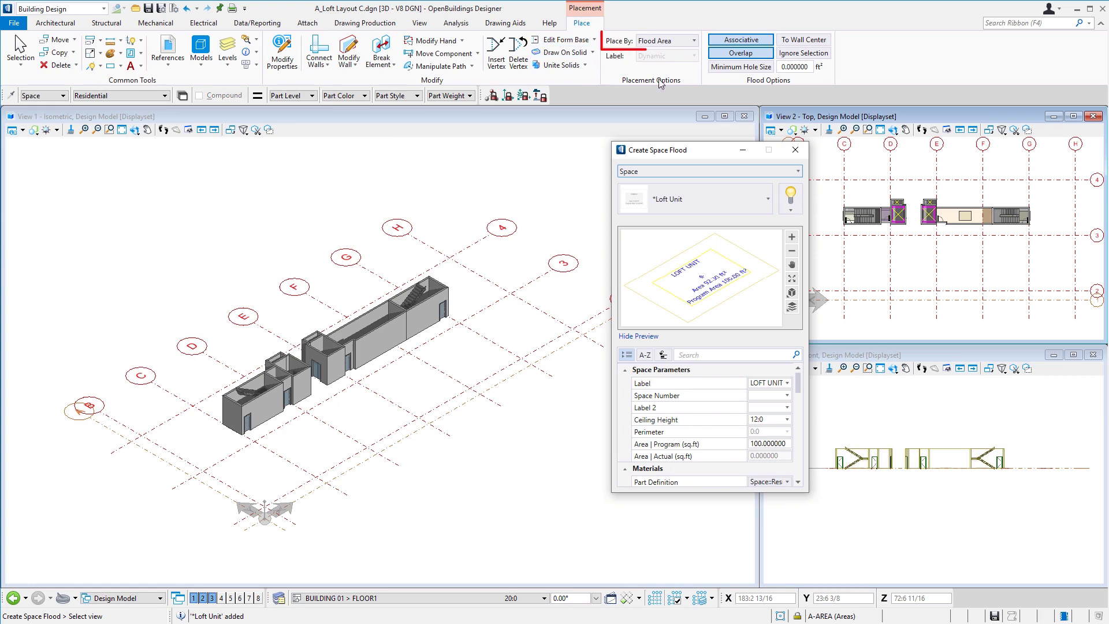
click(674, 41)
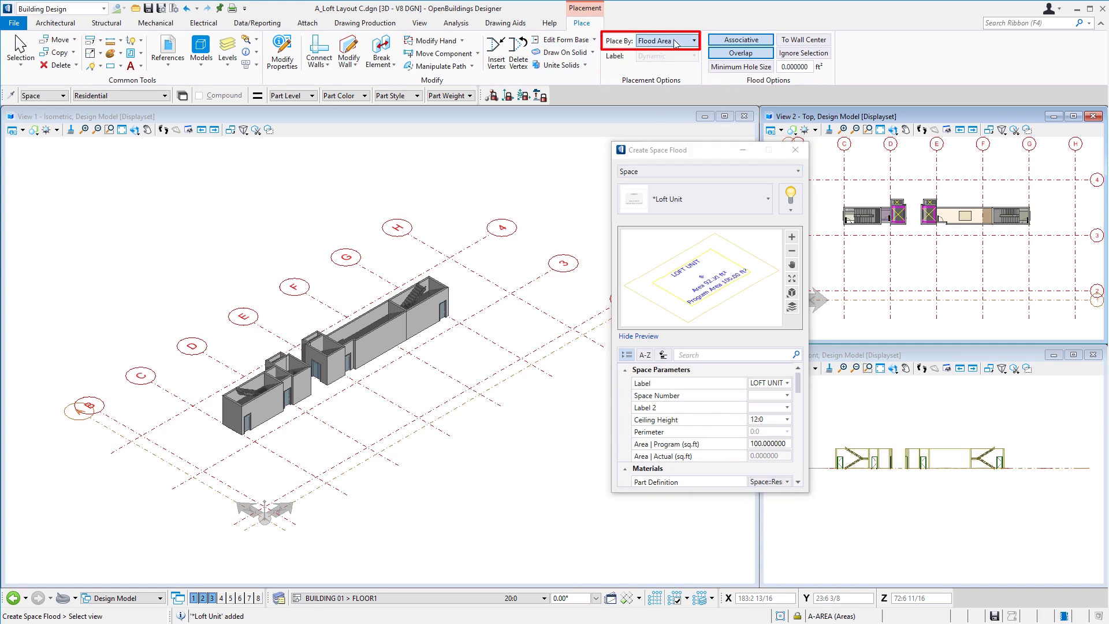
click(674, 41)
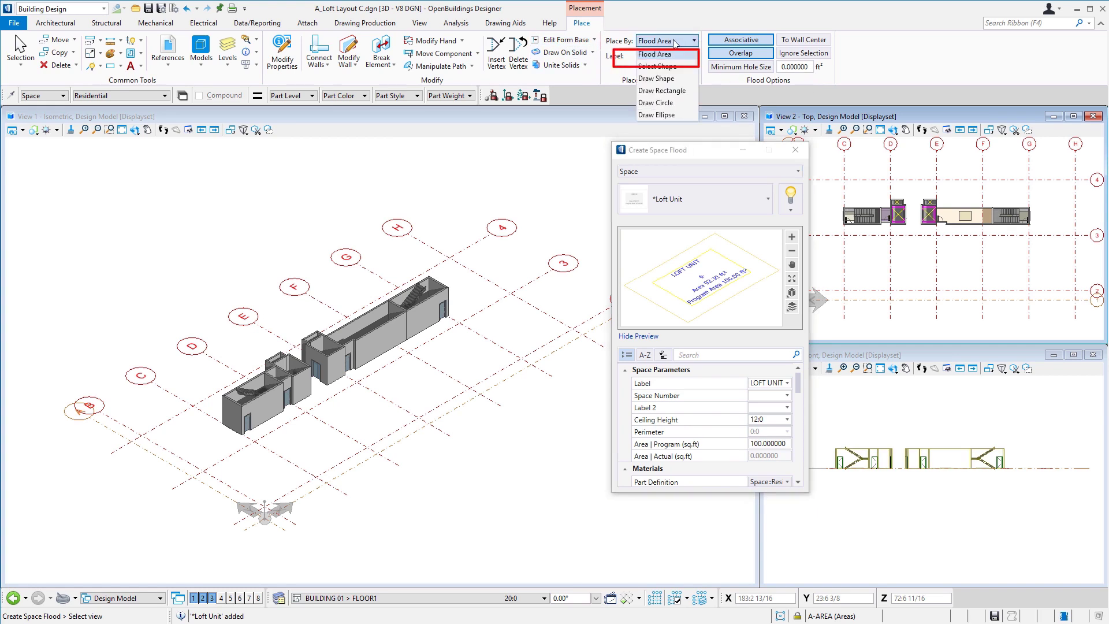
click(677, 91)
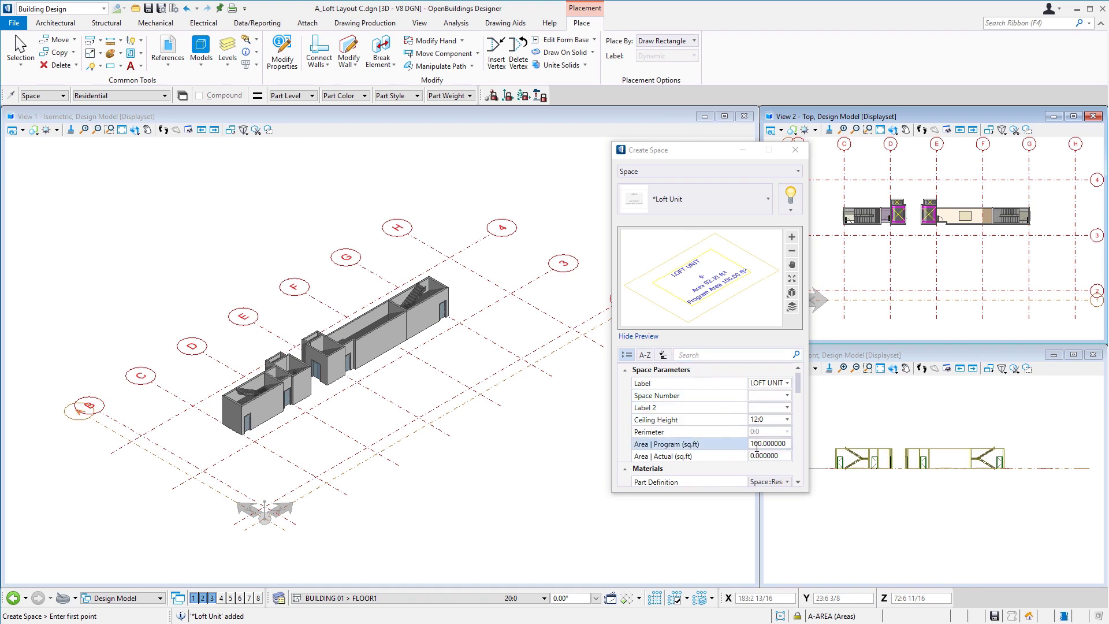
Step: Set both the Area | Program and Area | Actual of the new loft space to 750 sq ft
drag(749, 443, 733, 441)
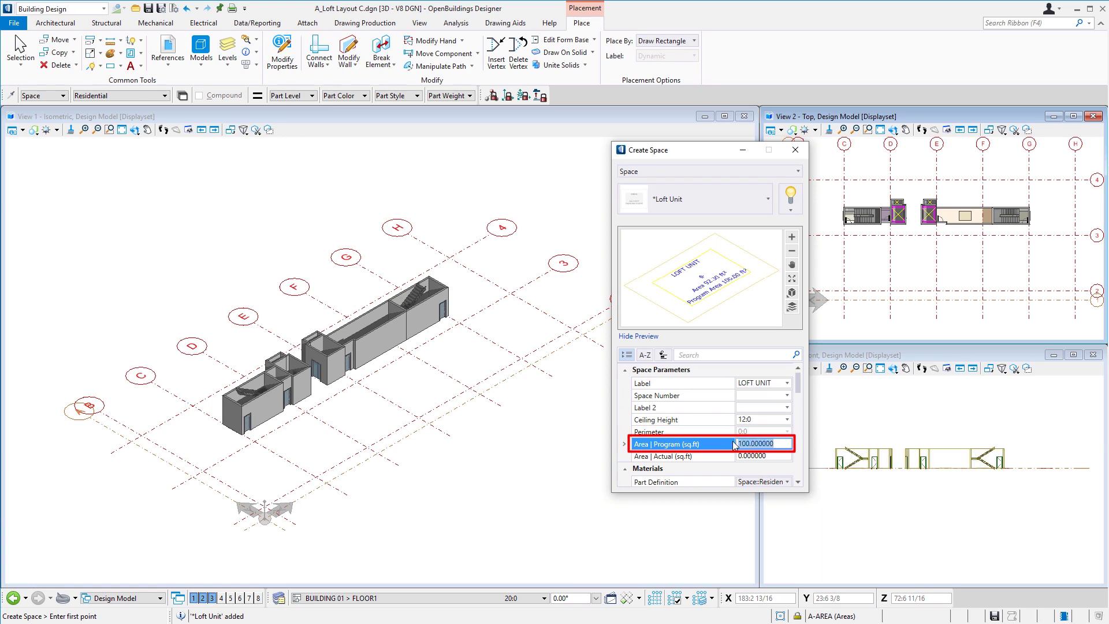
key(BackSpace)
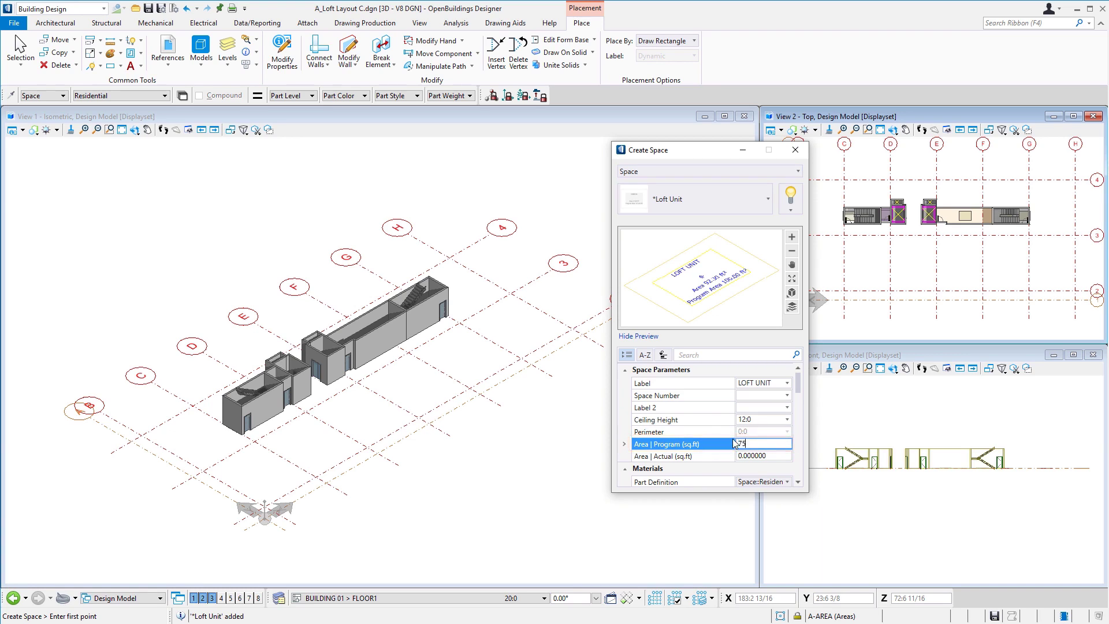
key(Return)
click(773, 456)
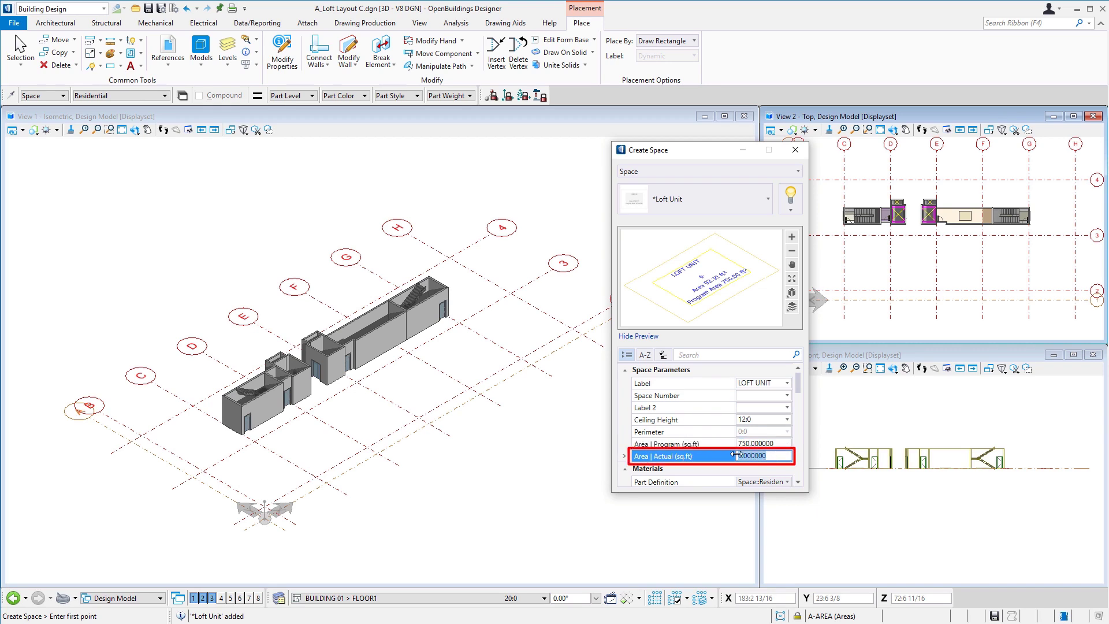
key(BackSpace)
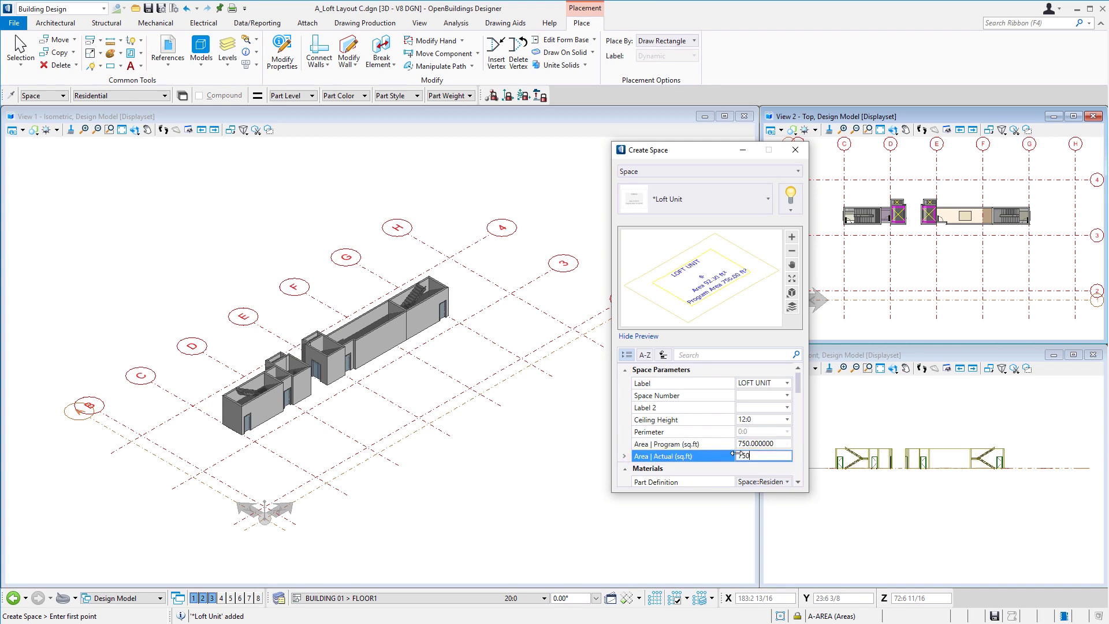
text(750)
key(Return)
Step: Enter 101 as the Space Number and A as Label 2 for the new loft space
click(755, 397)
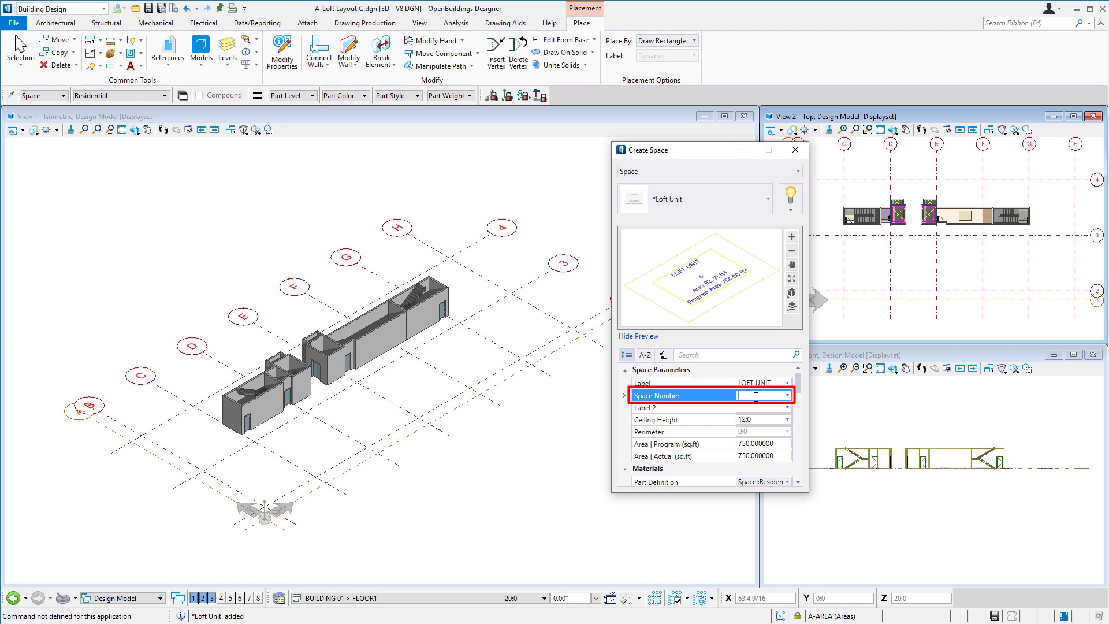
text(101)
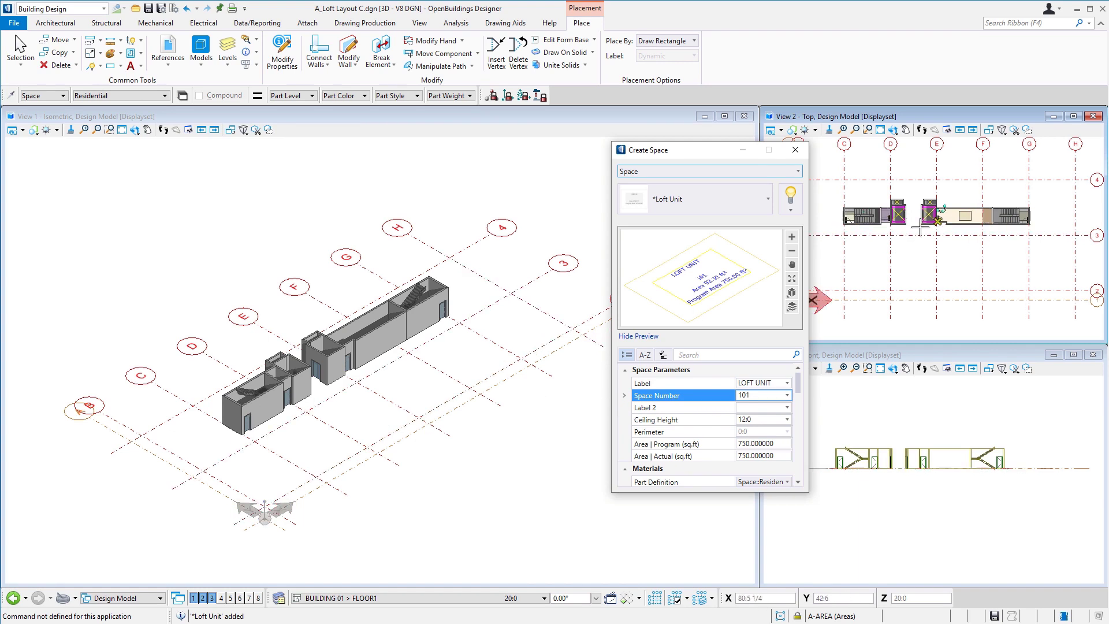
click(747, 408)
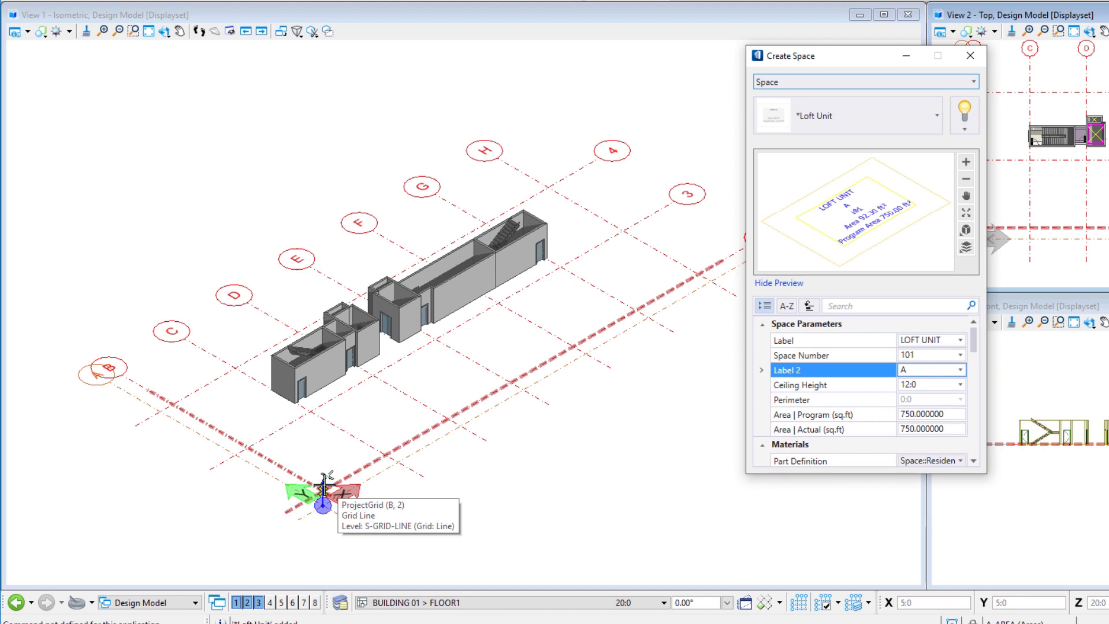
Step: Draw the rectangular loft space in the isometric view from grid intersection B-2 to grid intersection C-3
click(327, 476)
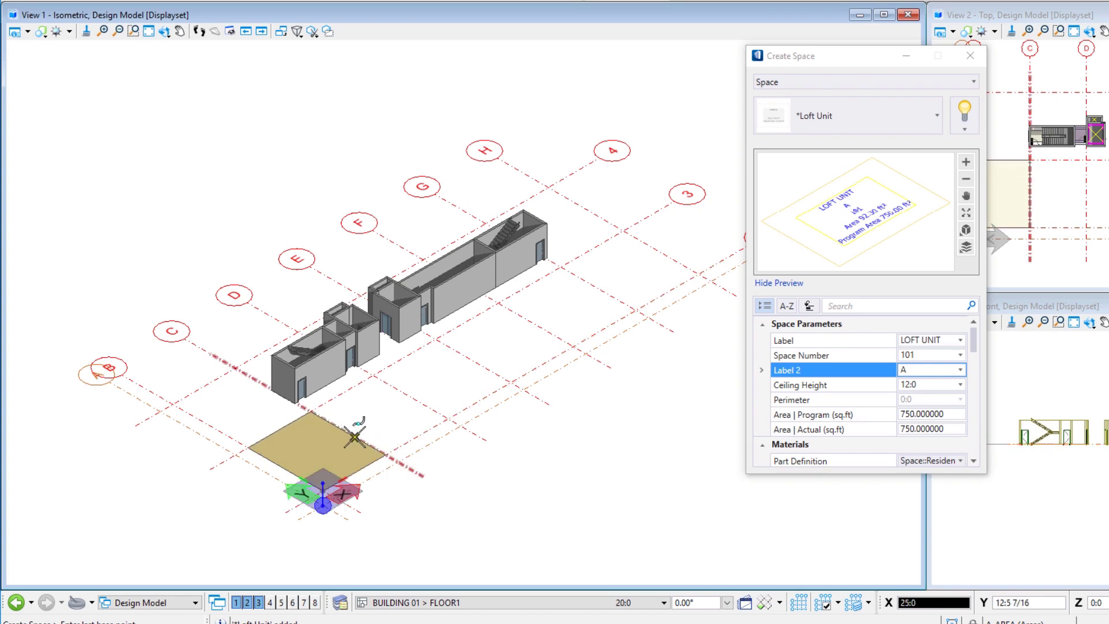
click(354, 437)
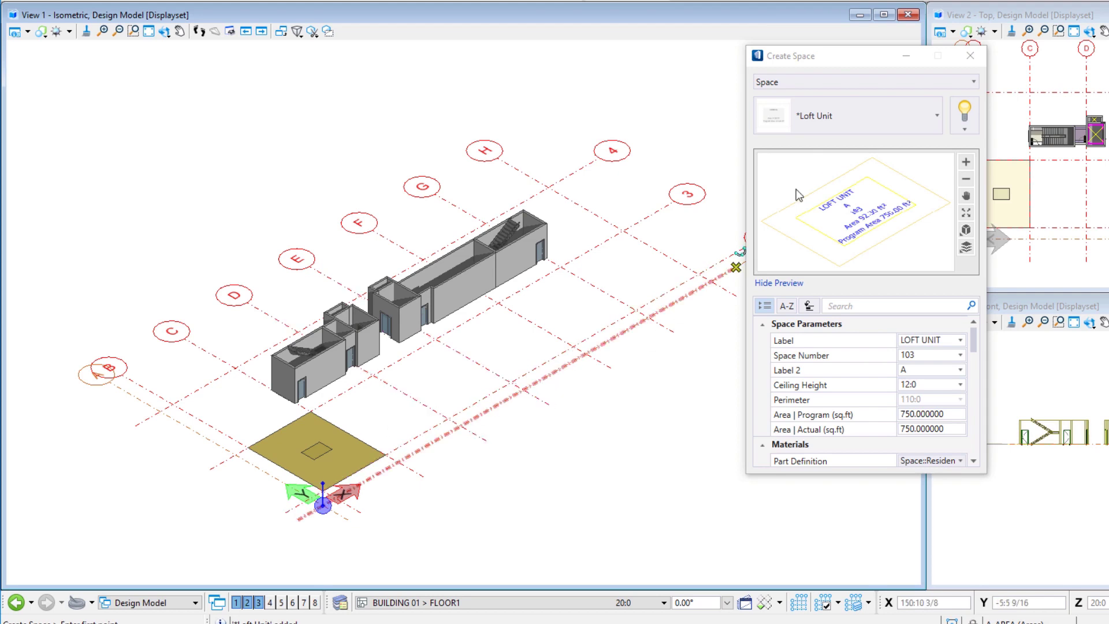
drag(805, 62, 772, 60)
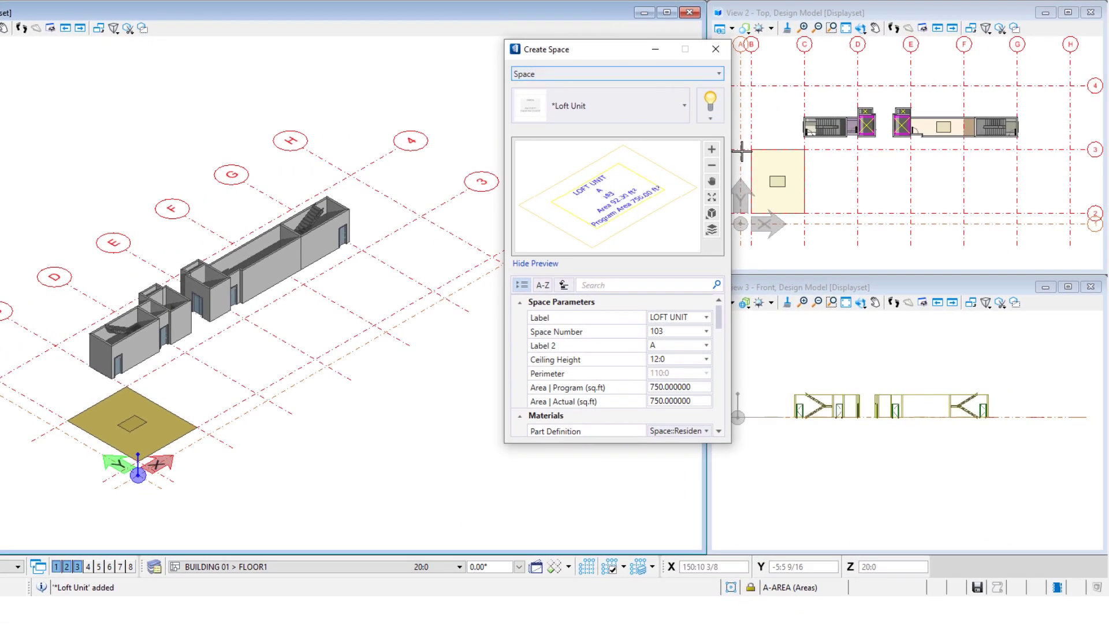
Step: Draw five more adjacent rectangular loft spaces between grid lines 2 and 3, one per bay from grid line C to H
scroll(962, 192, up, 2)
scroll(763, 179, up, 2)
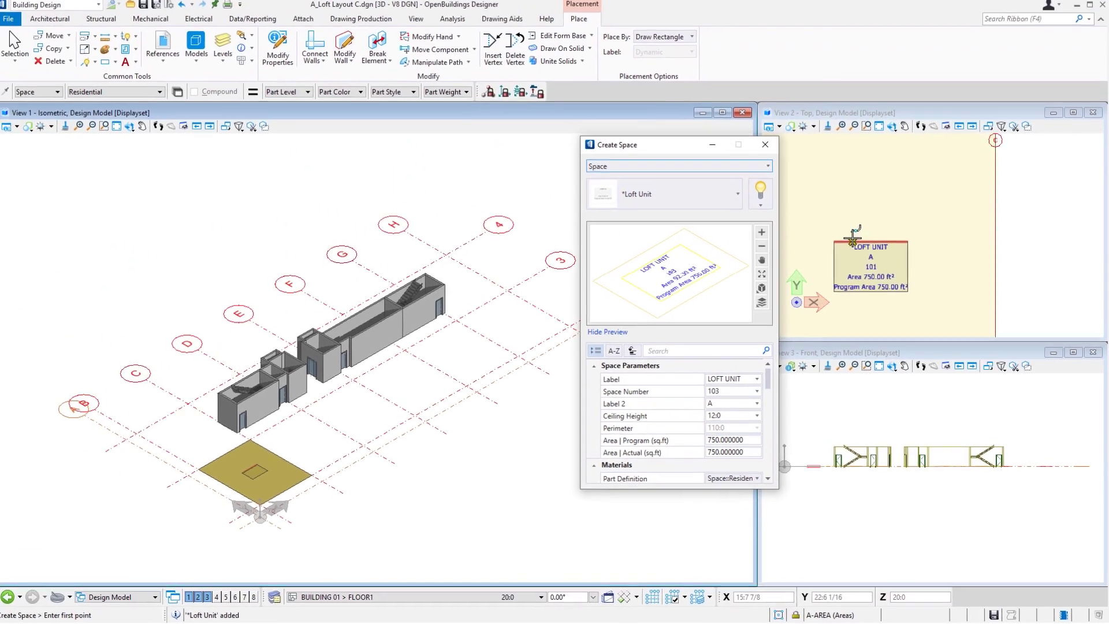
scroll(809, 156, down, 5)
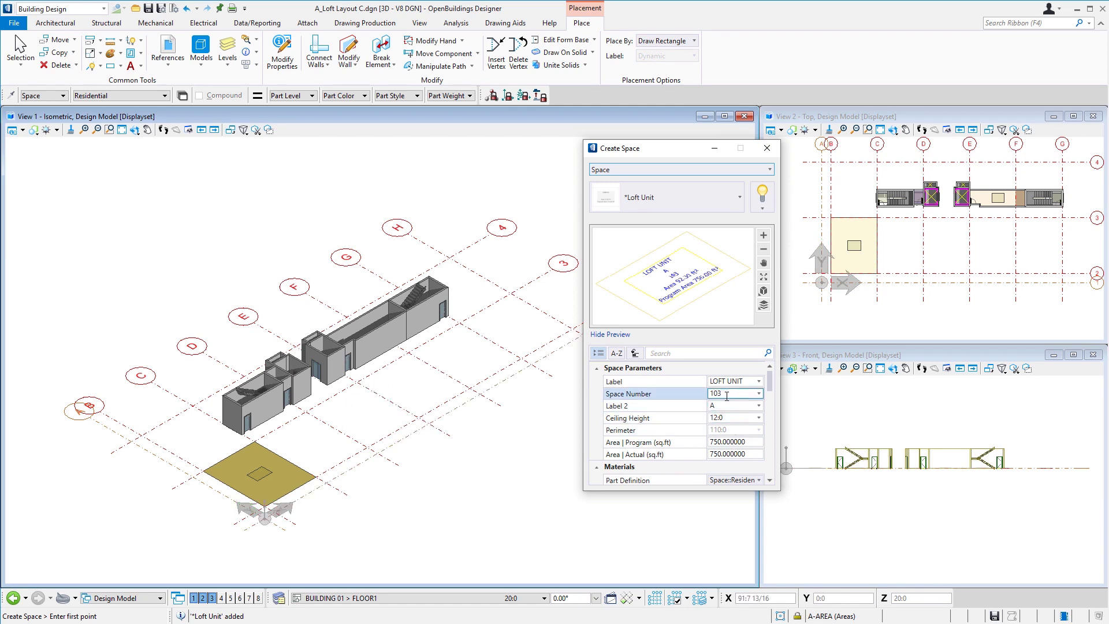
click(319, 473)
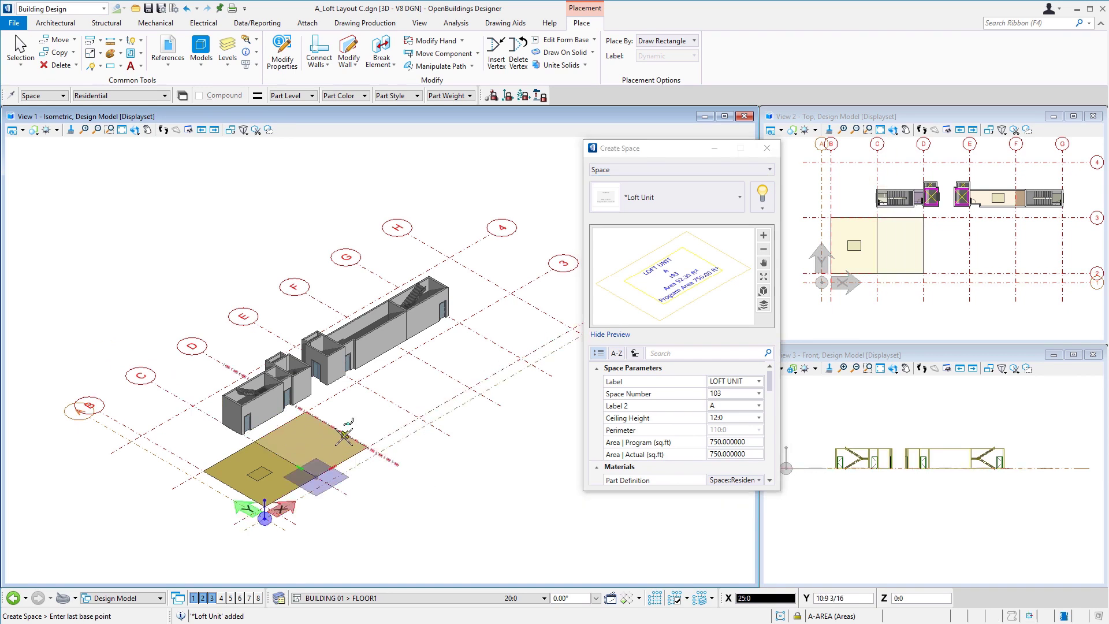
click(306, 412)
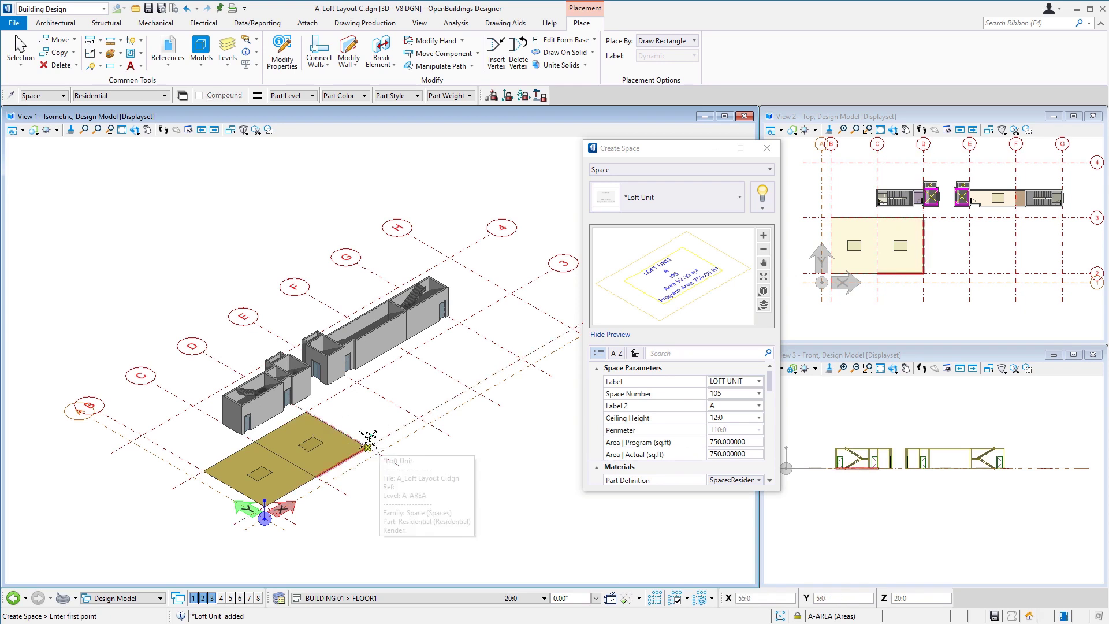
click(368, 446)
click(361, 383)
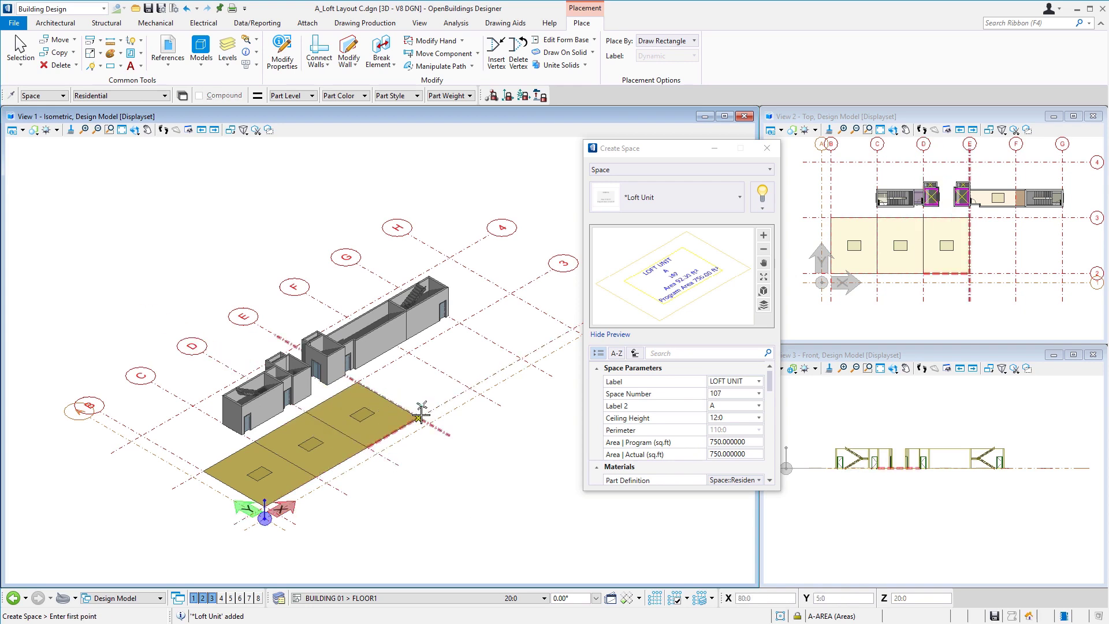
click(418, 416)
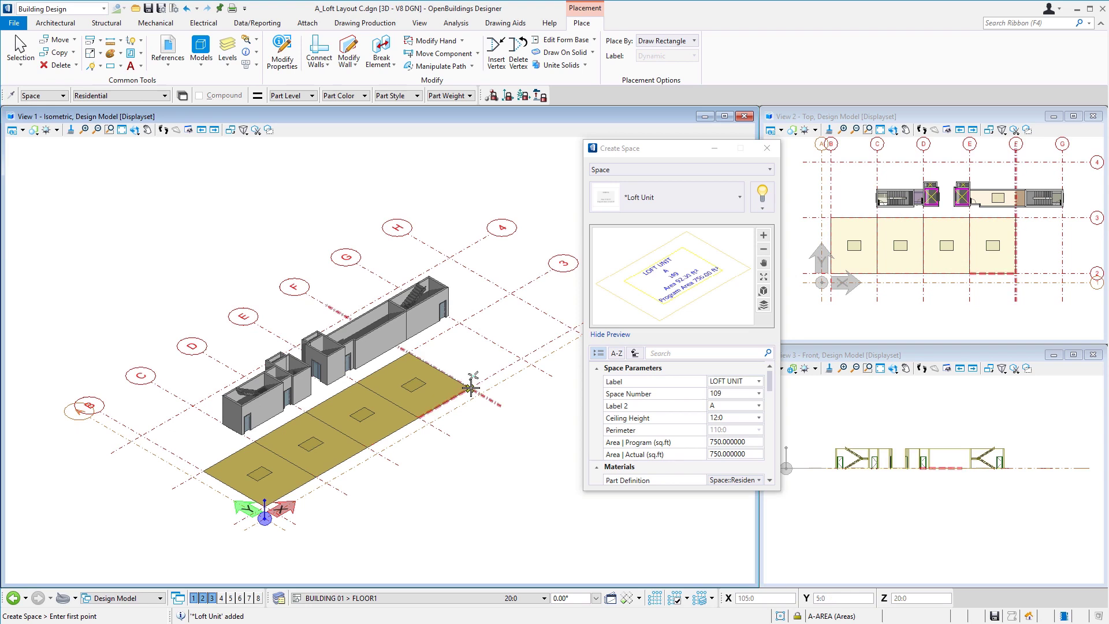
click(411, 353)
click(469, 387)
click(495, 346)
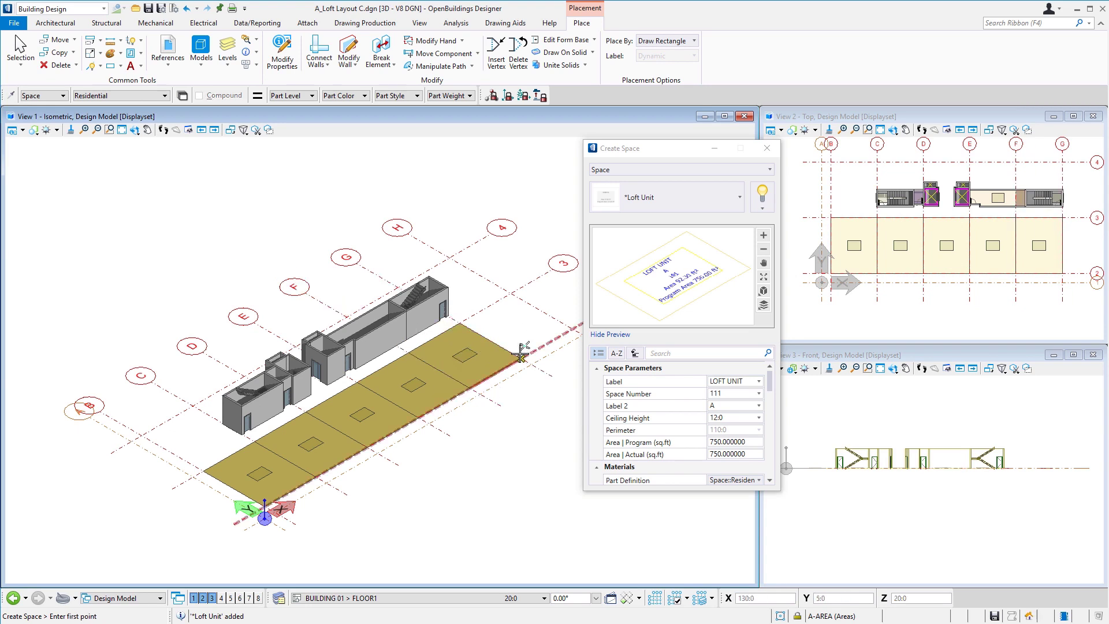
click(521, 358)
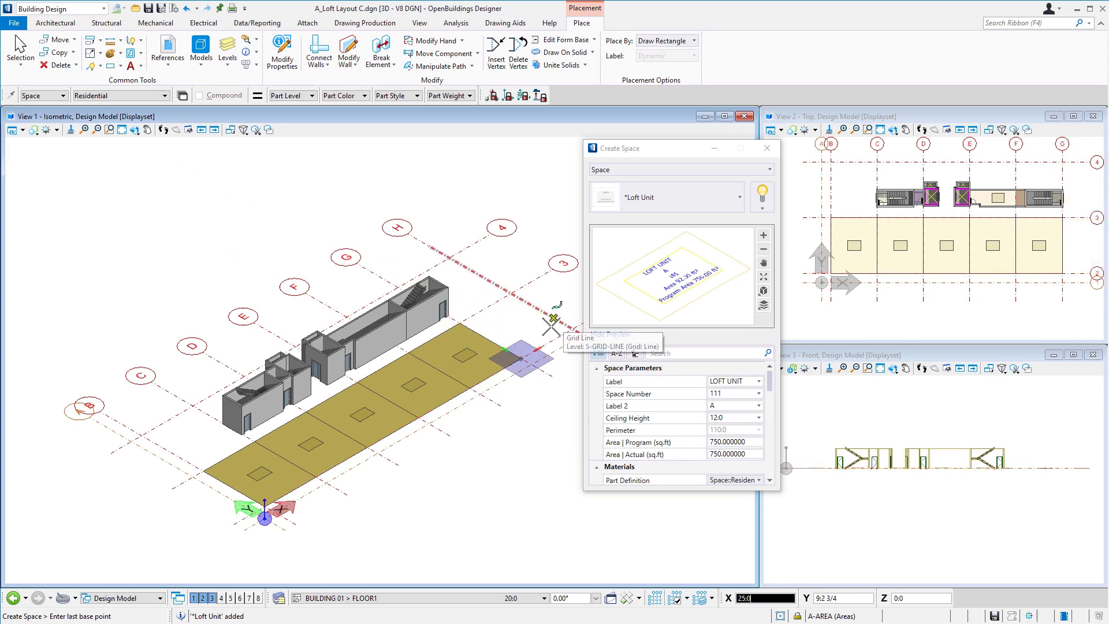
click(534, 451)
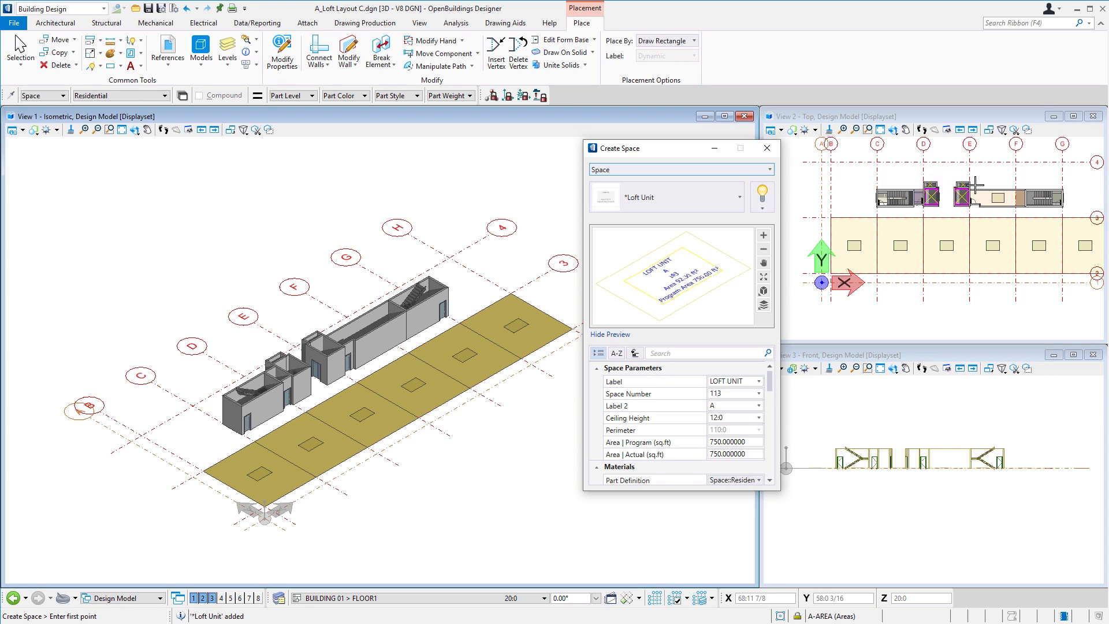
Step: Set the Space Number to 102 and Label 2 to B for the next loft space
click(728, 394)
click(729, 394)
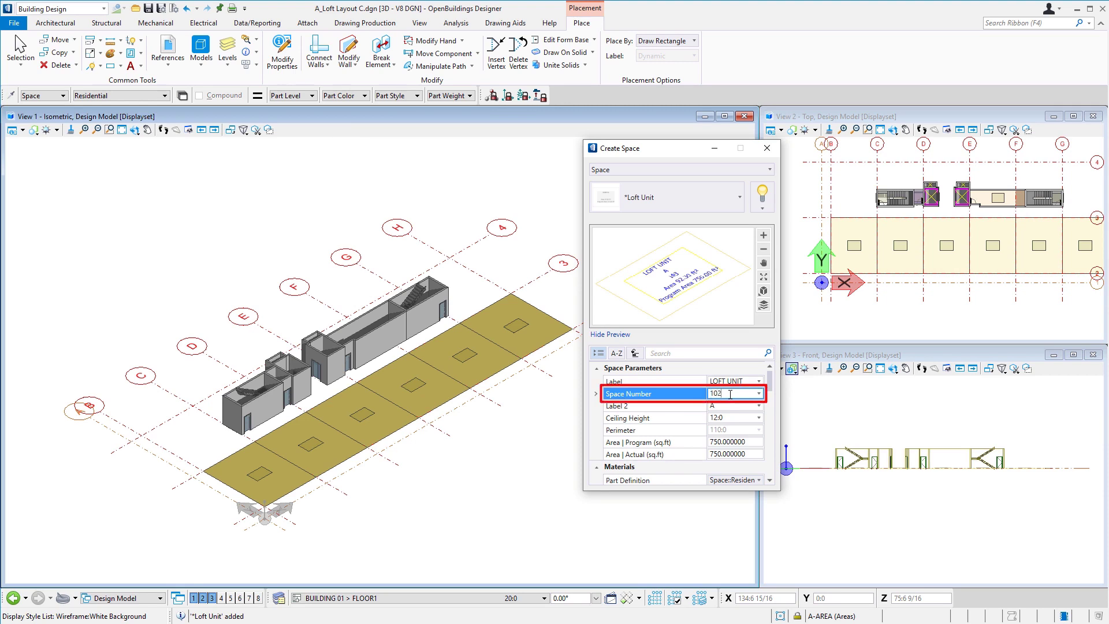
text(102)
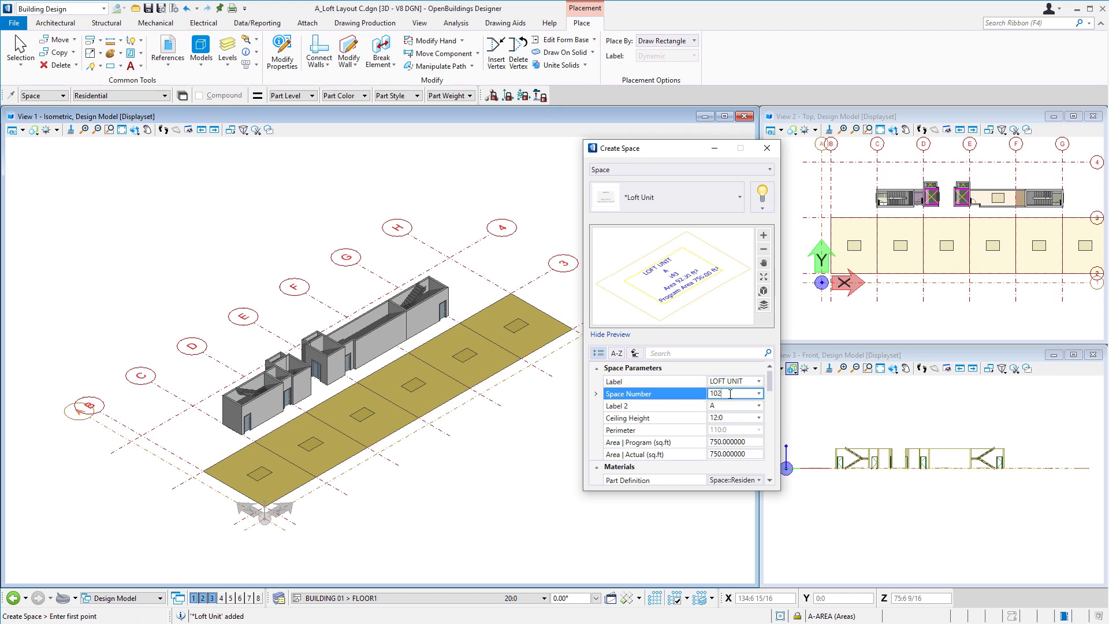
click(725, 405)
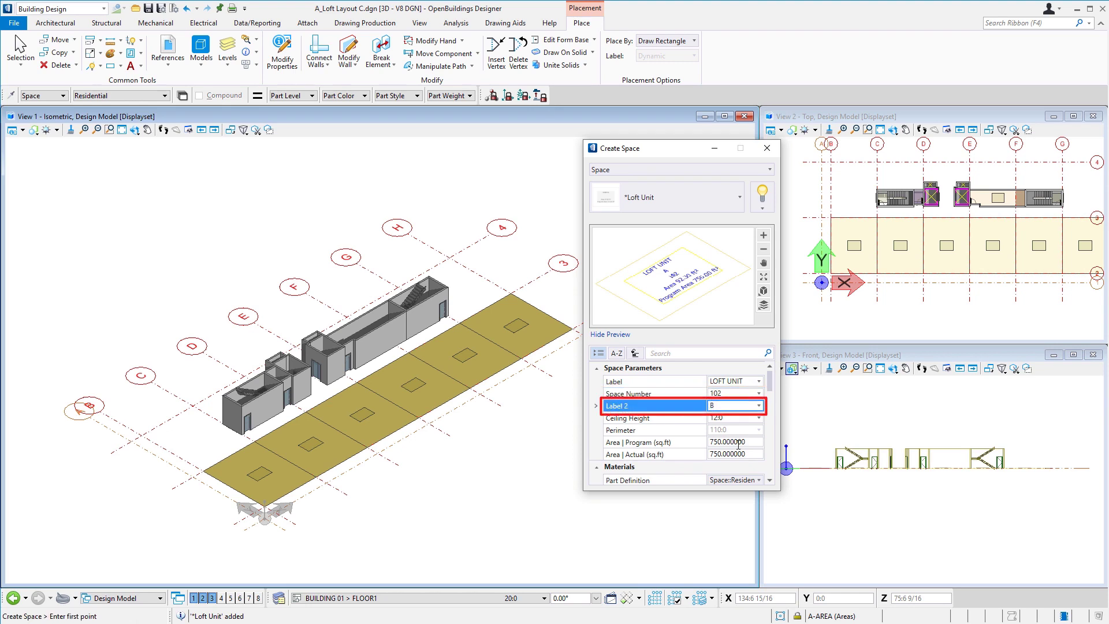
Step: Set both Area | Program and Area | Actual of the B-type loft space to 550 sq ft
click(719, 442)
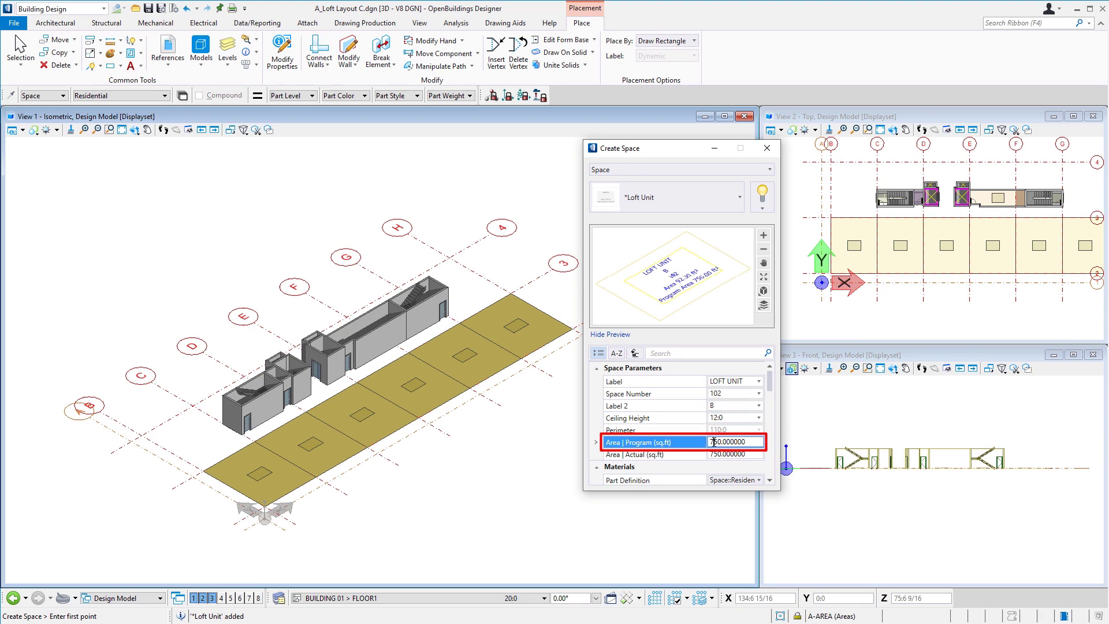
text(5)
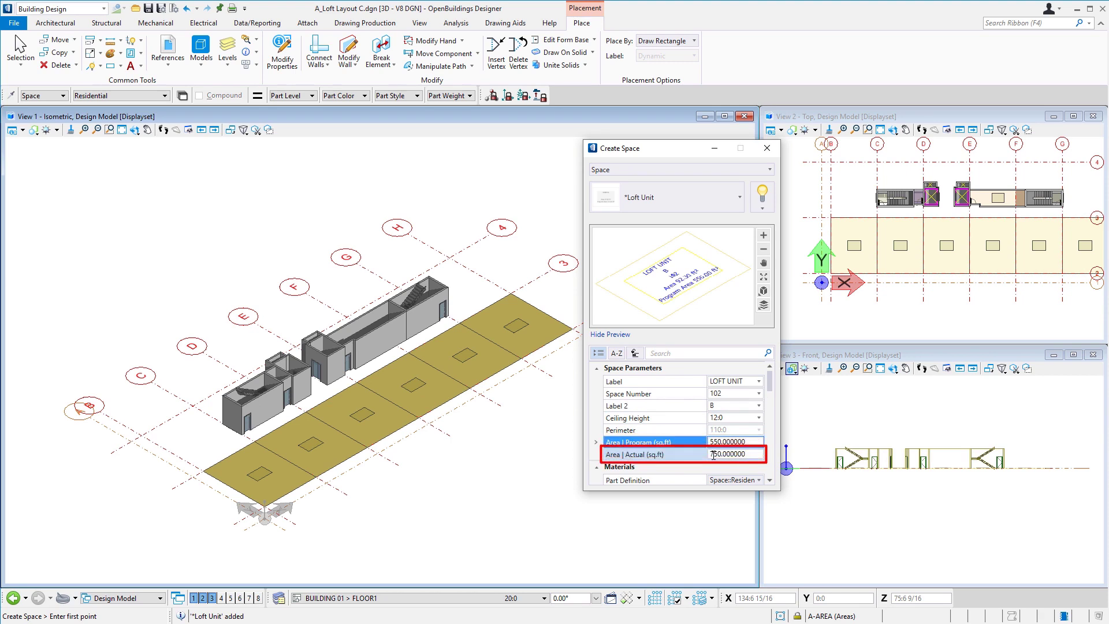
drag(715, 455, 710, 455)
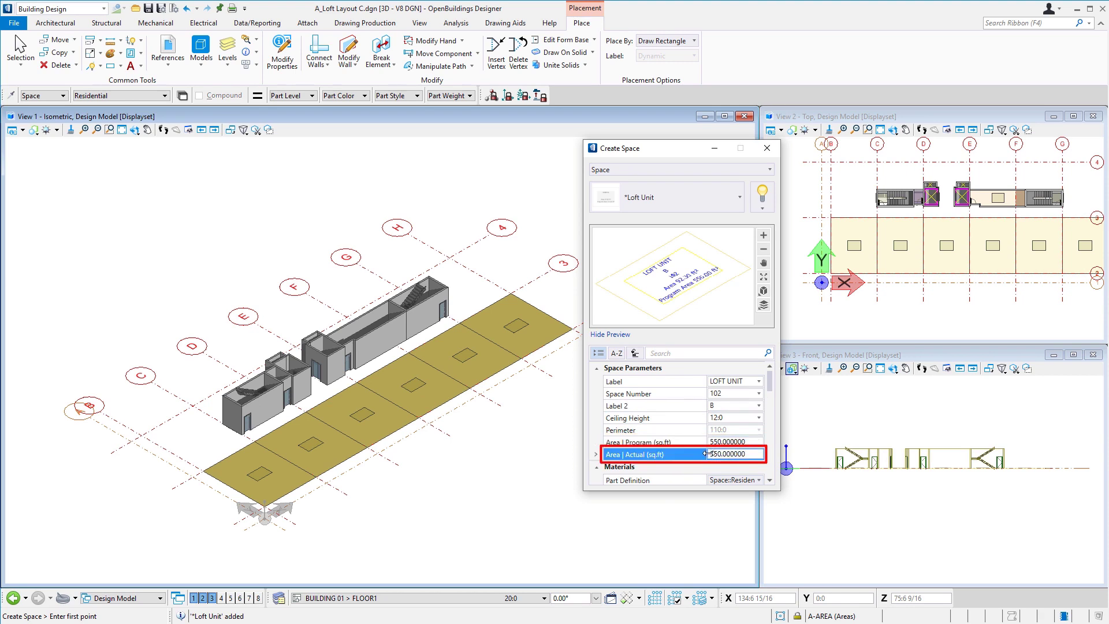
key(Return)
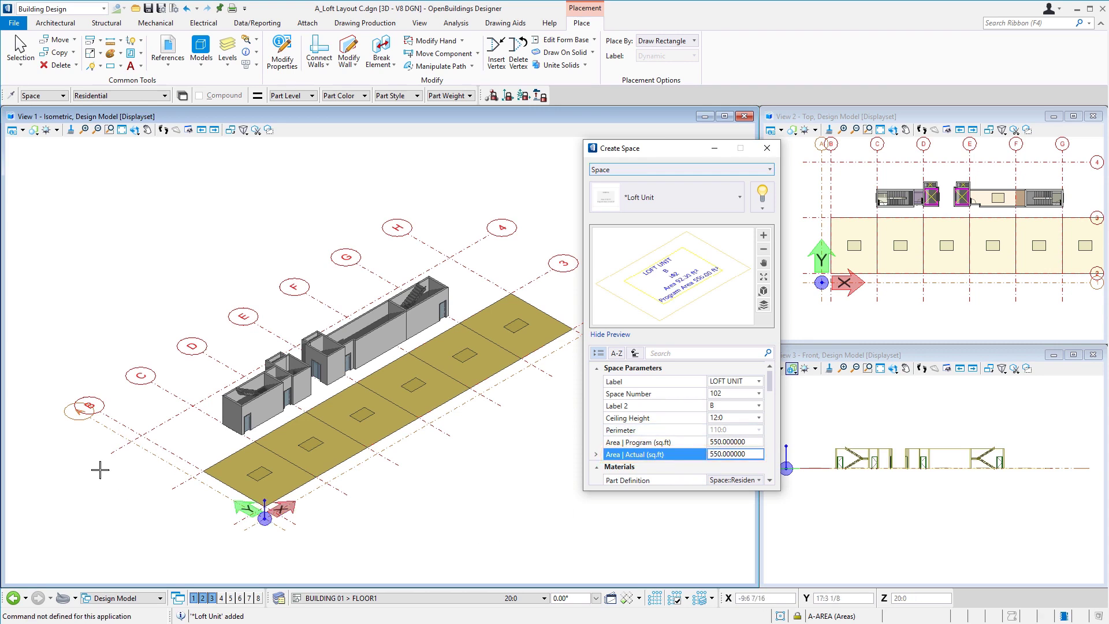
Step: Draw the B-type loft space in the isometric view from grid intersection B-4 to grid line 3, rotating the drawing compass about Z
click(145, 434)
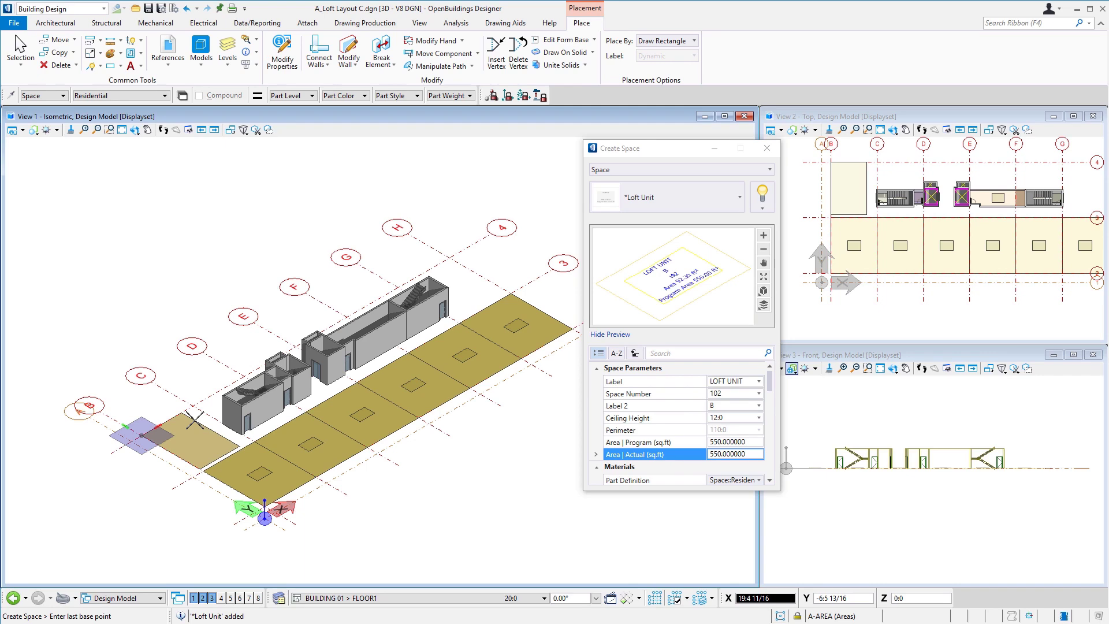
key(r)
key(z)
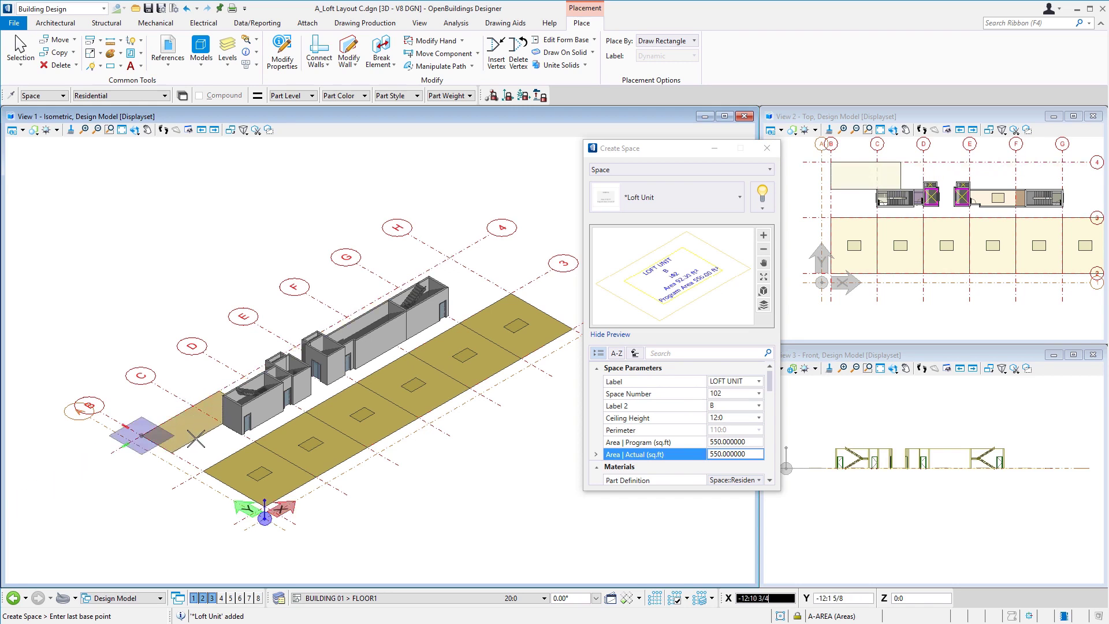
click(226, 456)
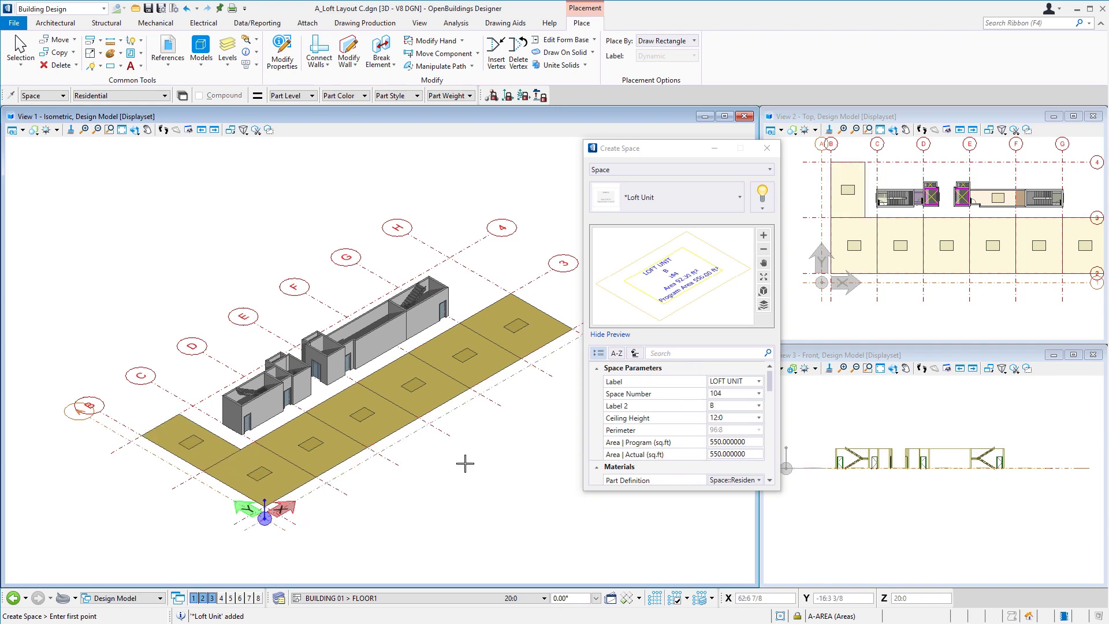
Step: Set Label 2 to C and both Area | Program and Area | Actual to 350 sq ft for the next loft space
click(733, 393)
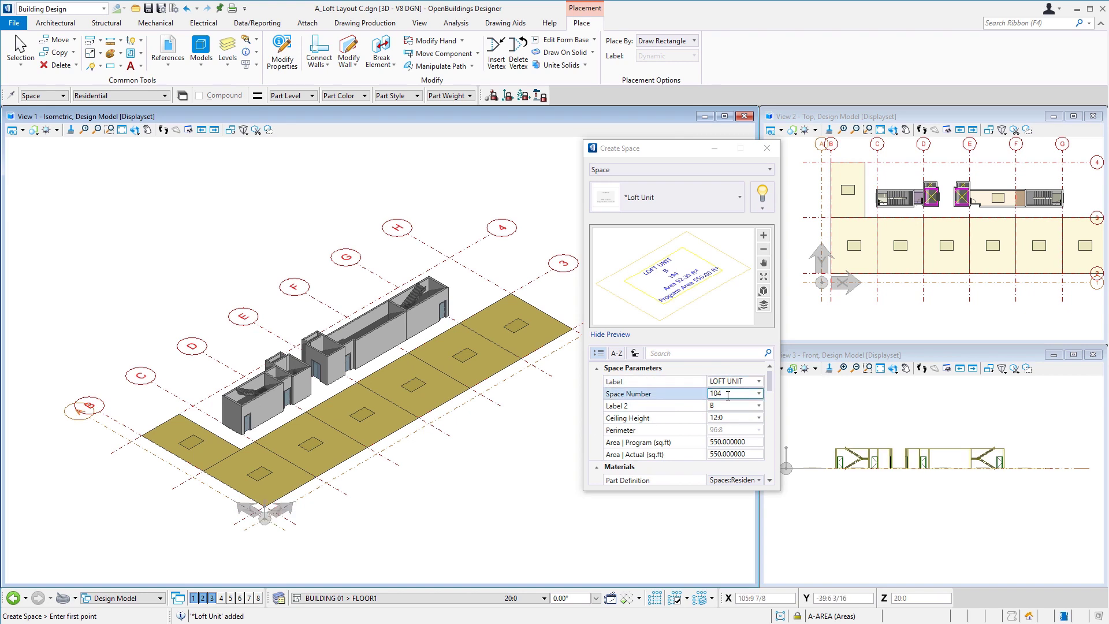
click(725, 406)
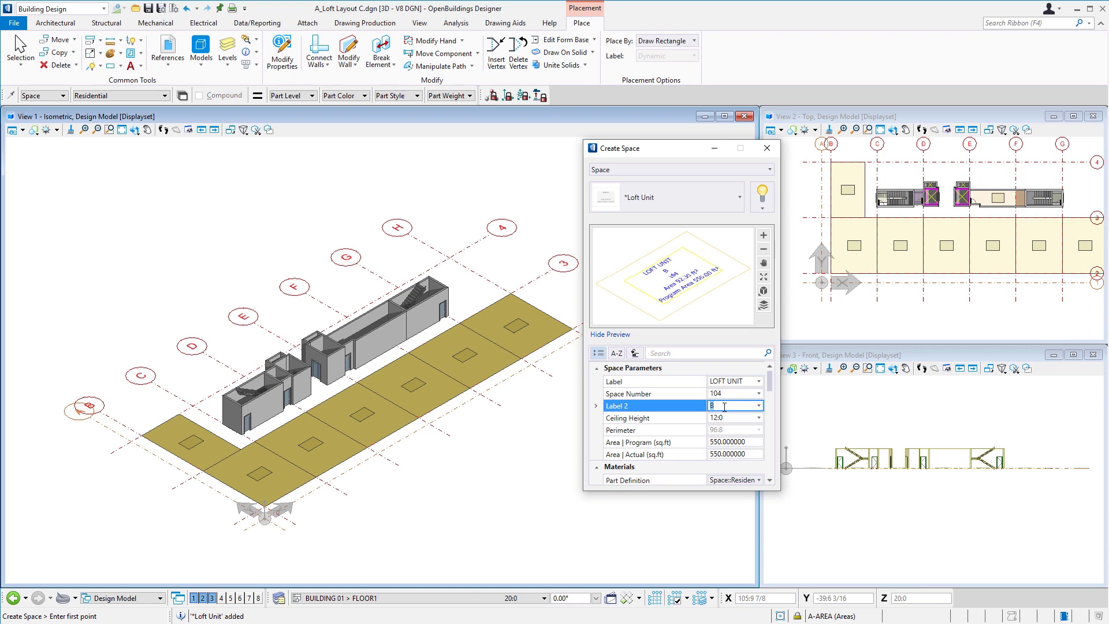
text(C)
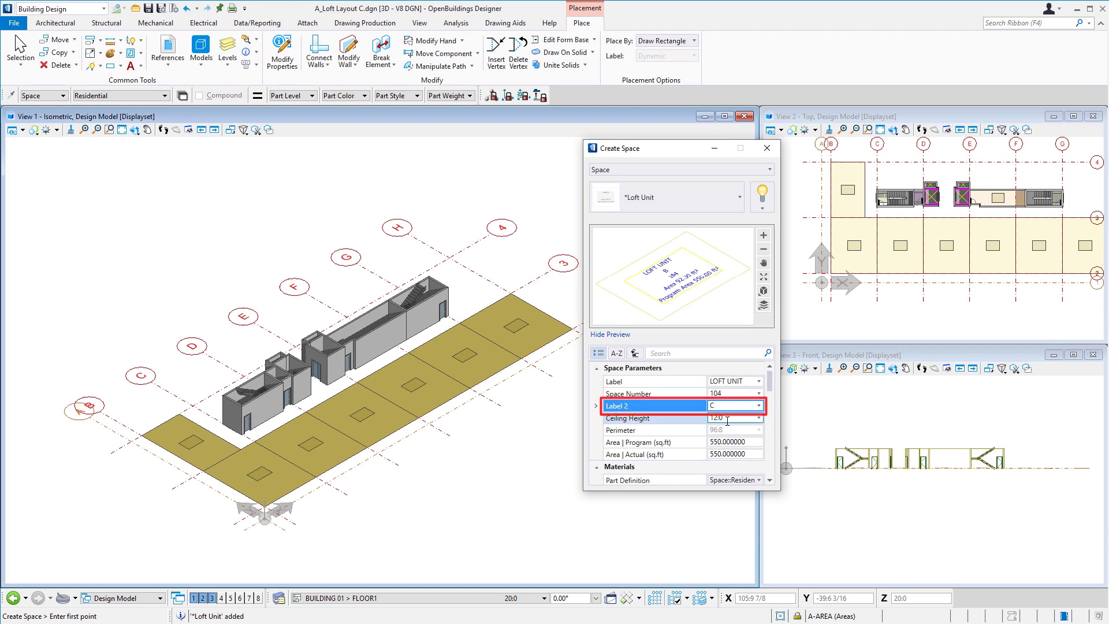
click(714, 441)
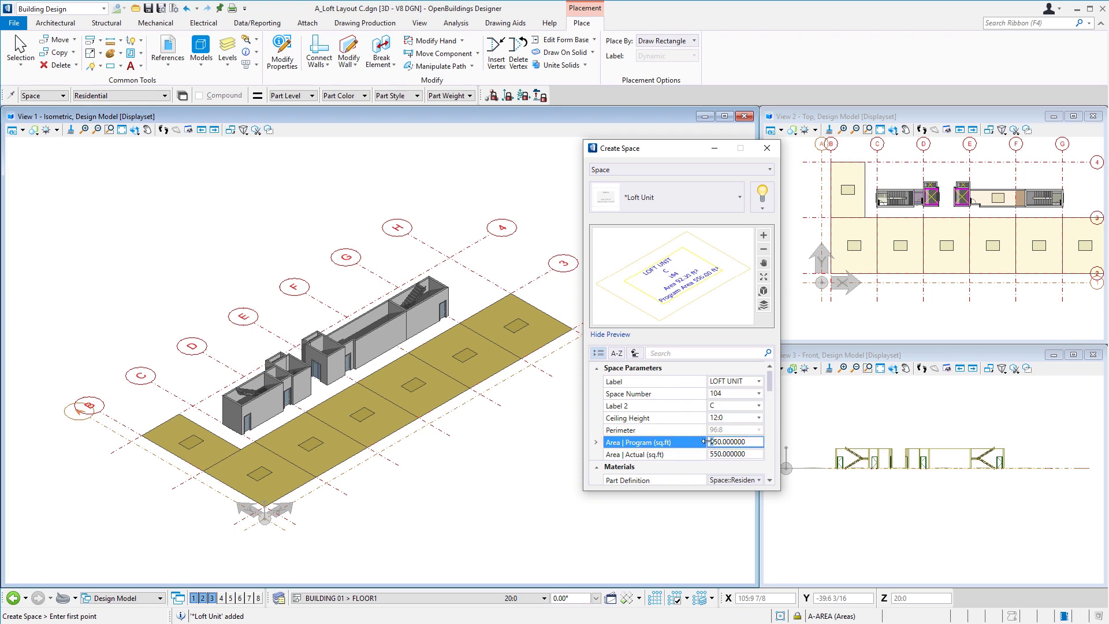
click(712, 454)
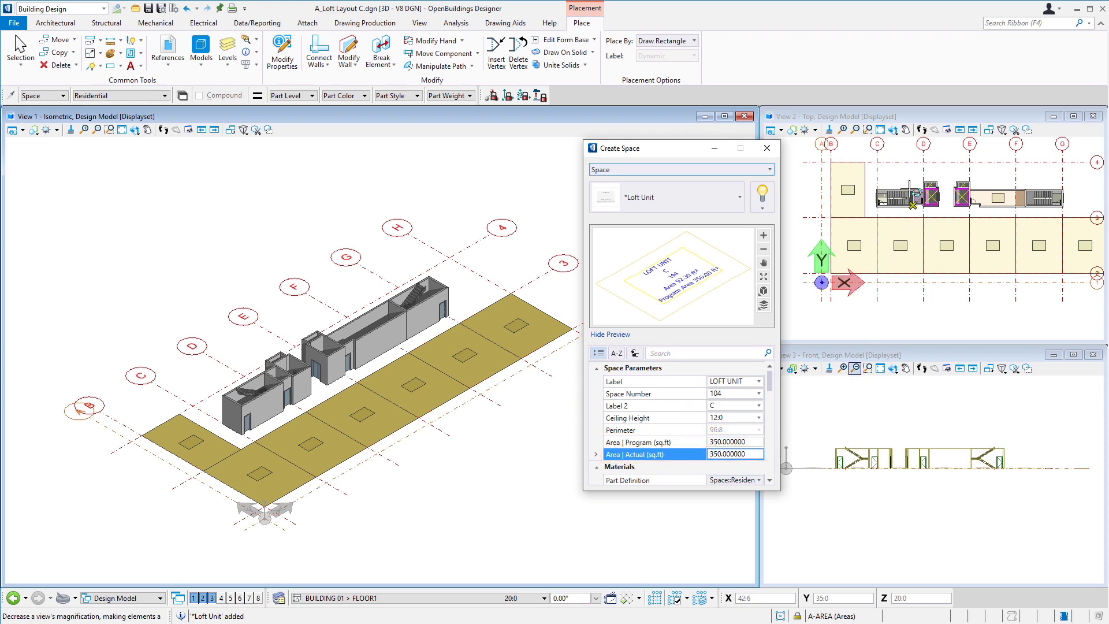
Step: Draw the C-type loft space in the top view from grid intersection C-4 across to grid line D, above the stair core
scroll(891, 149, up, 2)
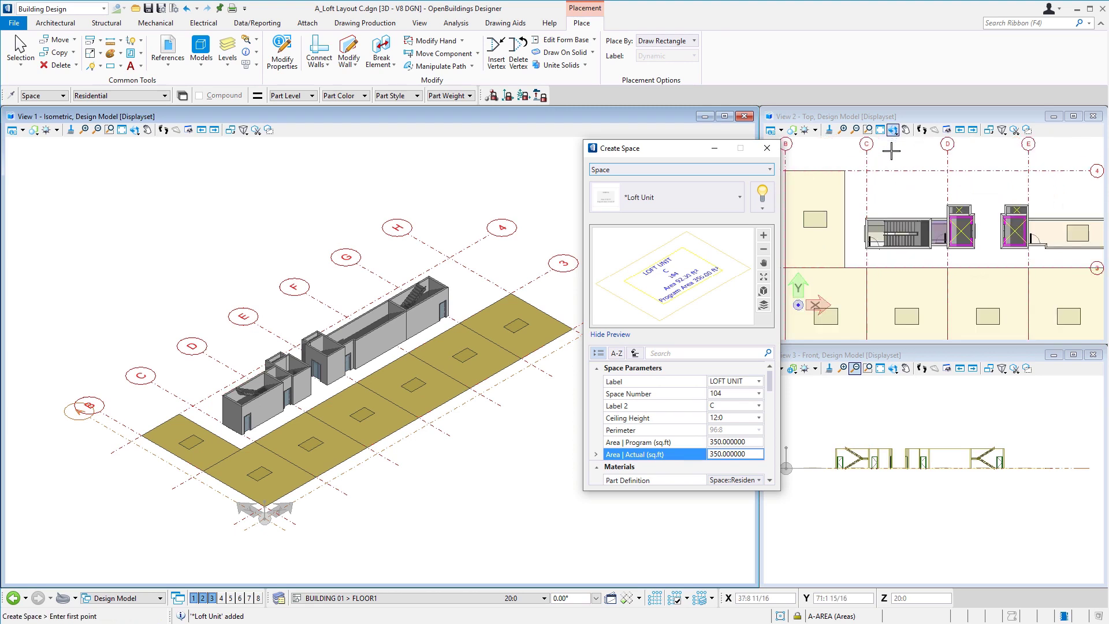
click(866, 170)
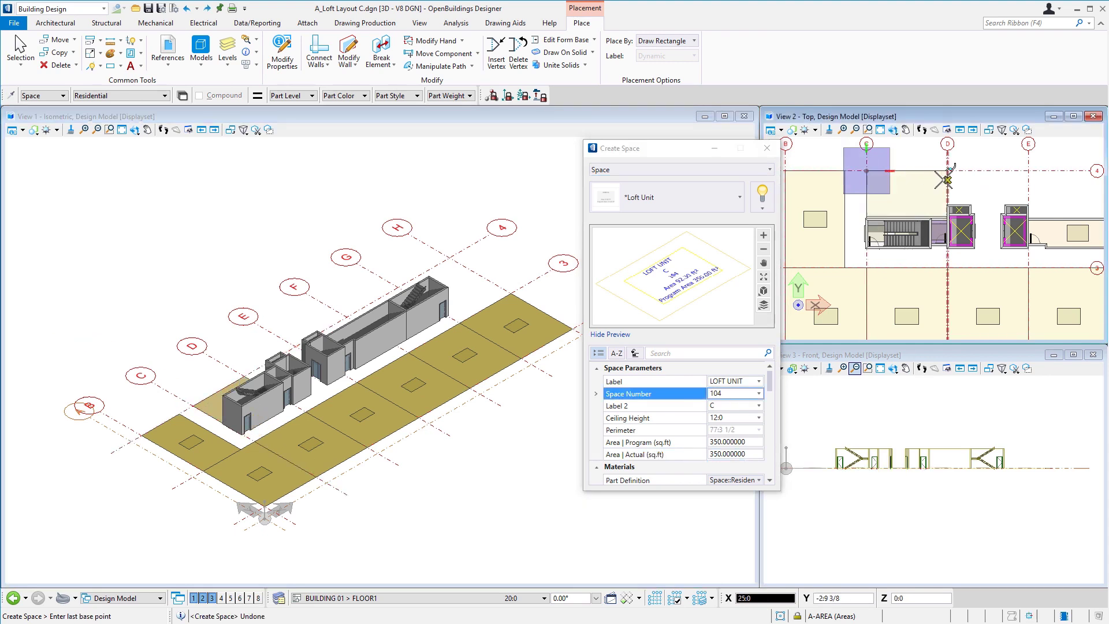
click(947, 180)
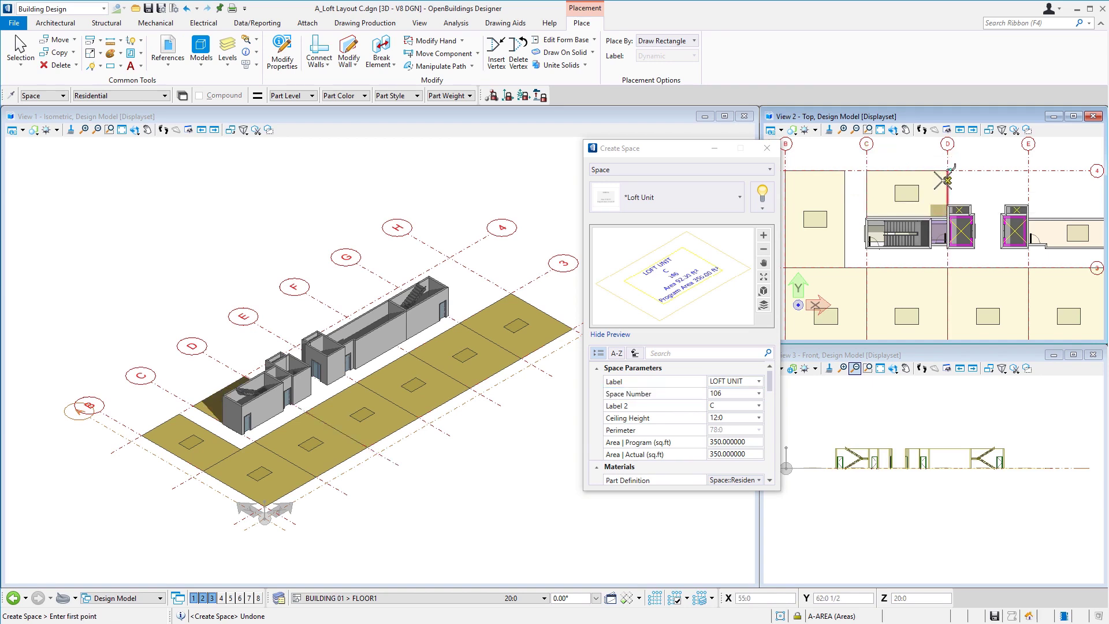
Step: Draw two more C-type loft spaces in the top view along grid line 4, spanning bays E to F and F to G
scroll(851, 179, down, 2)
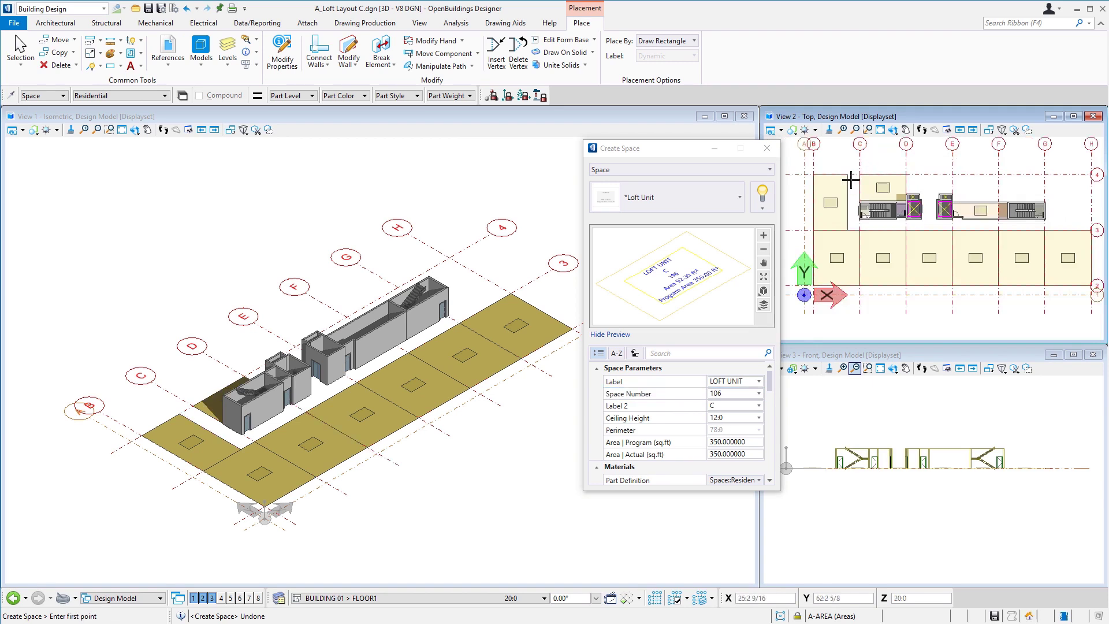
scroll(1041, 166, up, 2)
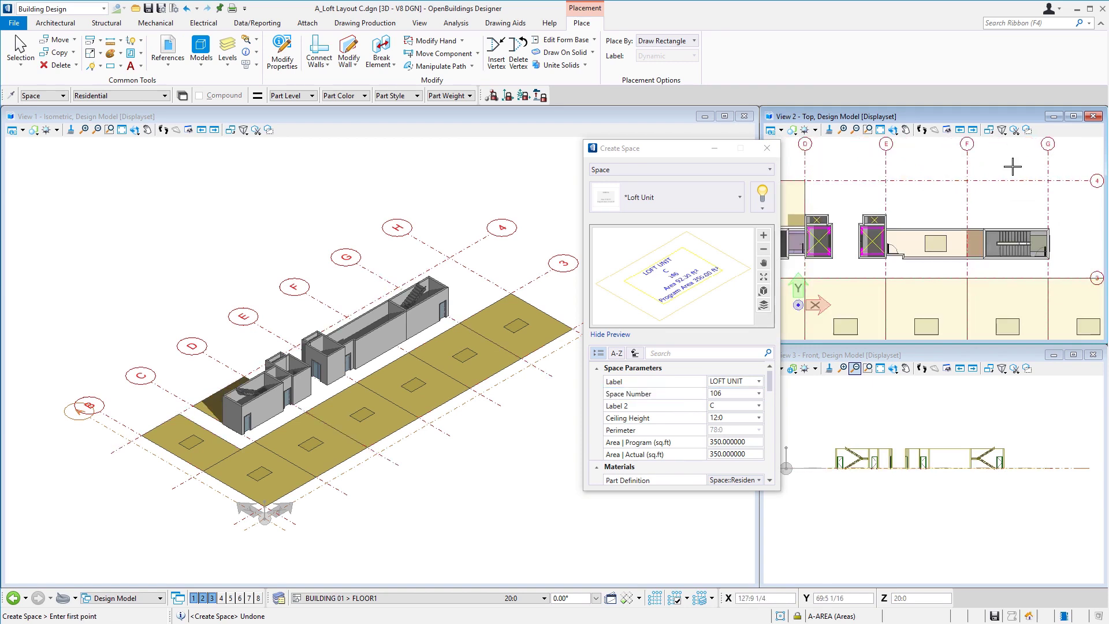
click(885, 180)
click(964, 204)
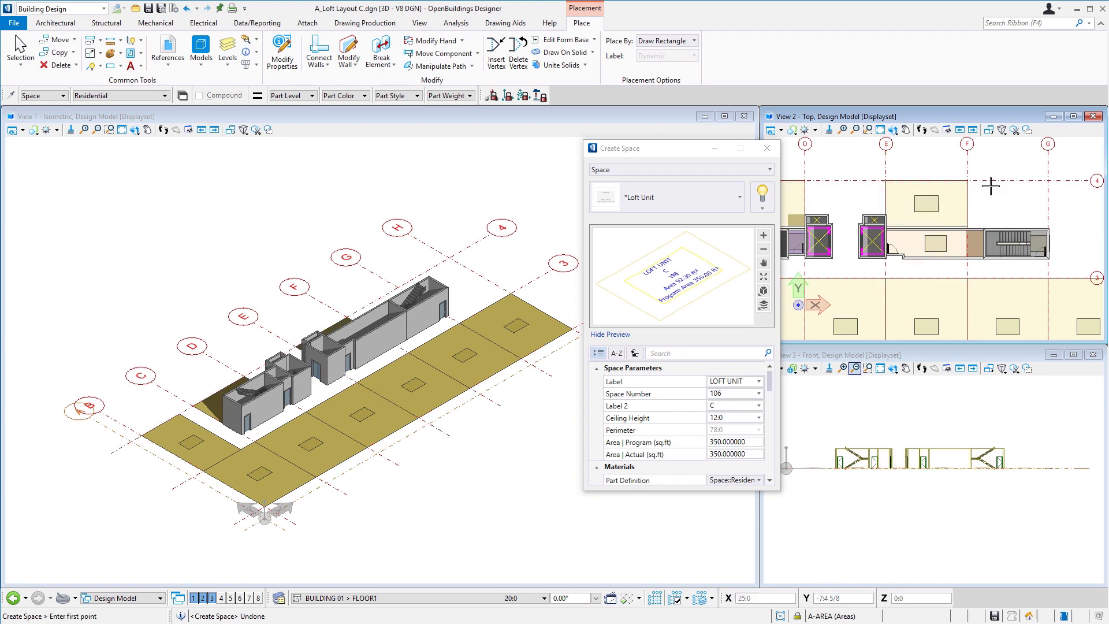
click(966, 181)
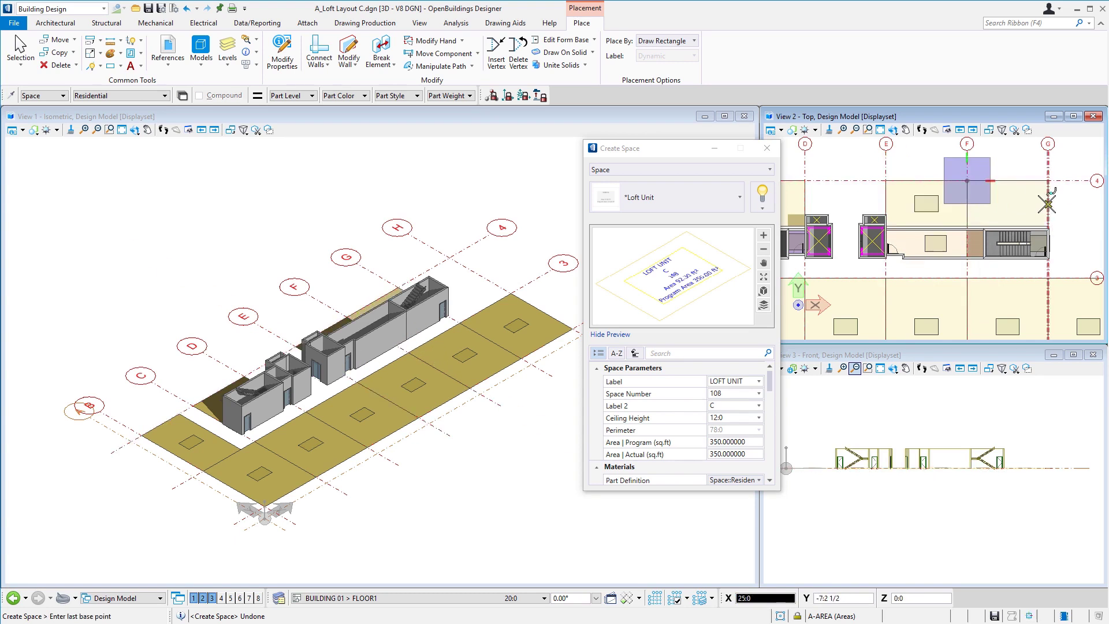
click(1048, 227)
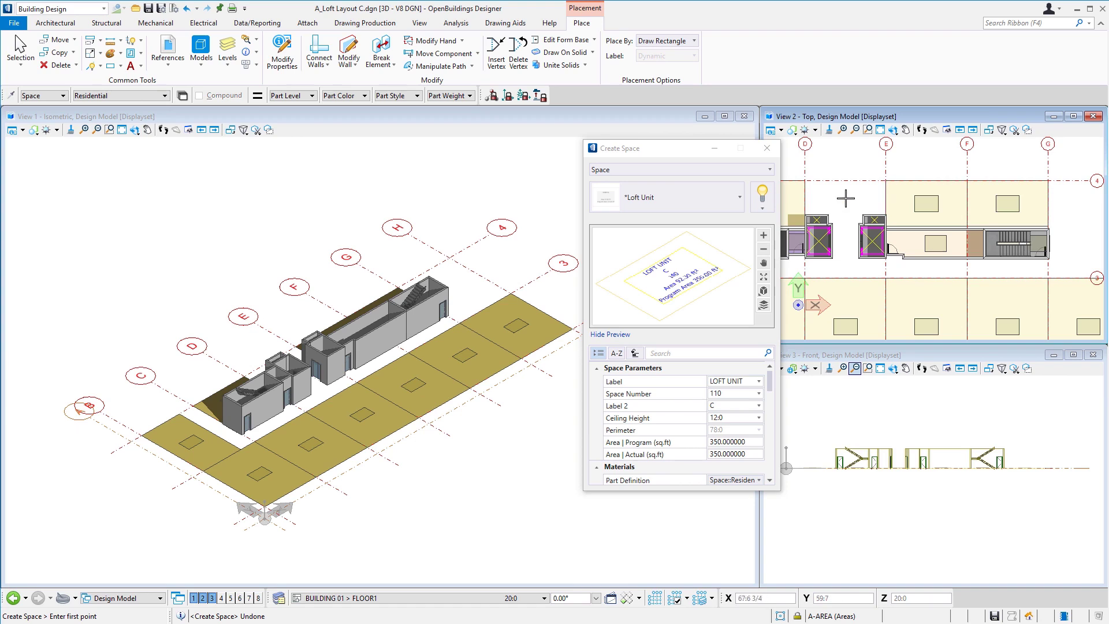
Step: Set Label 2 to B and both Area | Program and Area | Actual to 550 sq ft for the next loft space
scroll(847, 197, down, 2)
scroll(983, 182, up, 2)
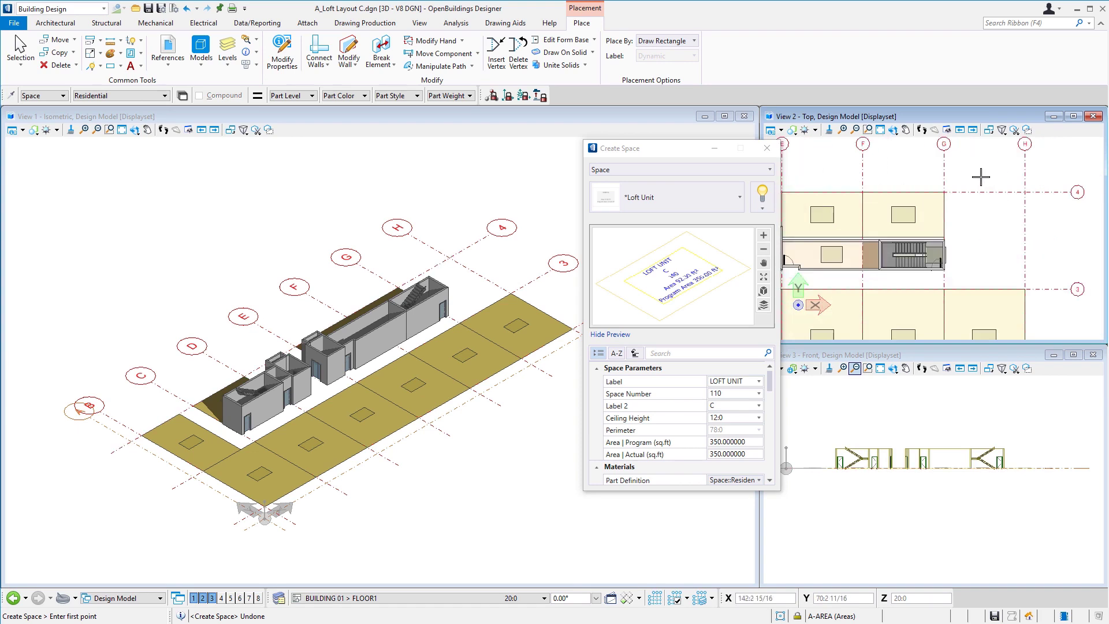
click(709, 406)
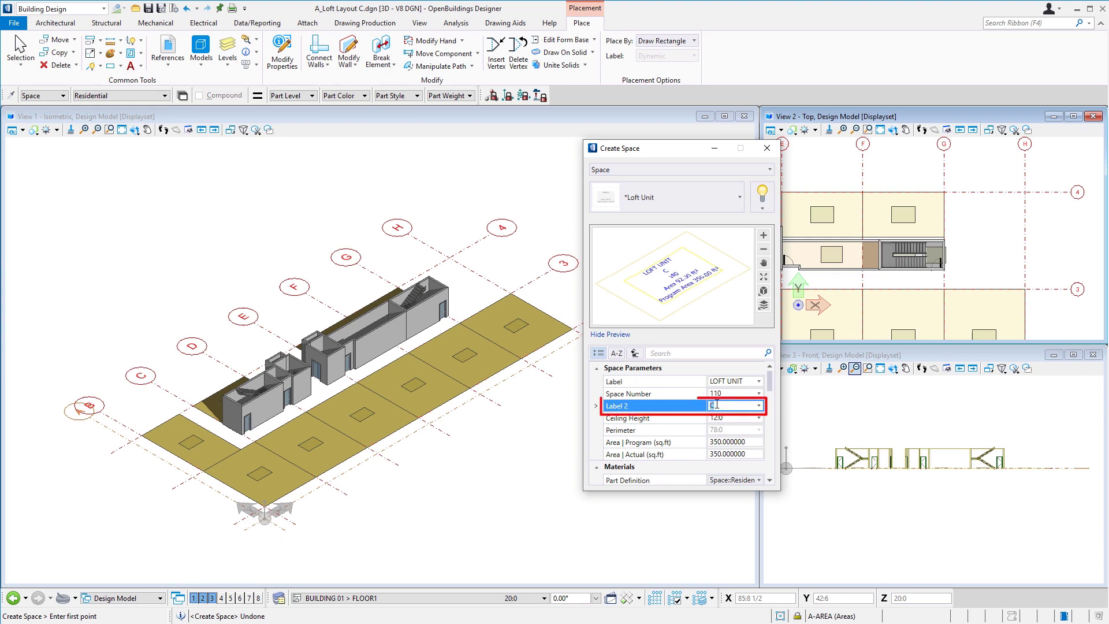
text(B)
click(710, 443)
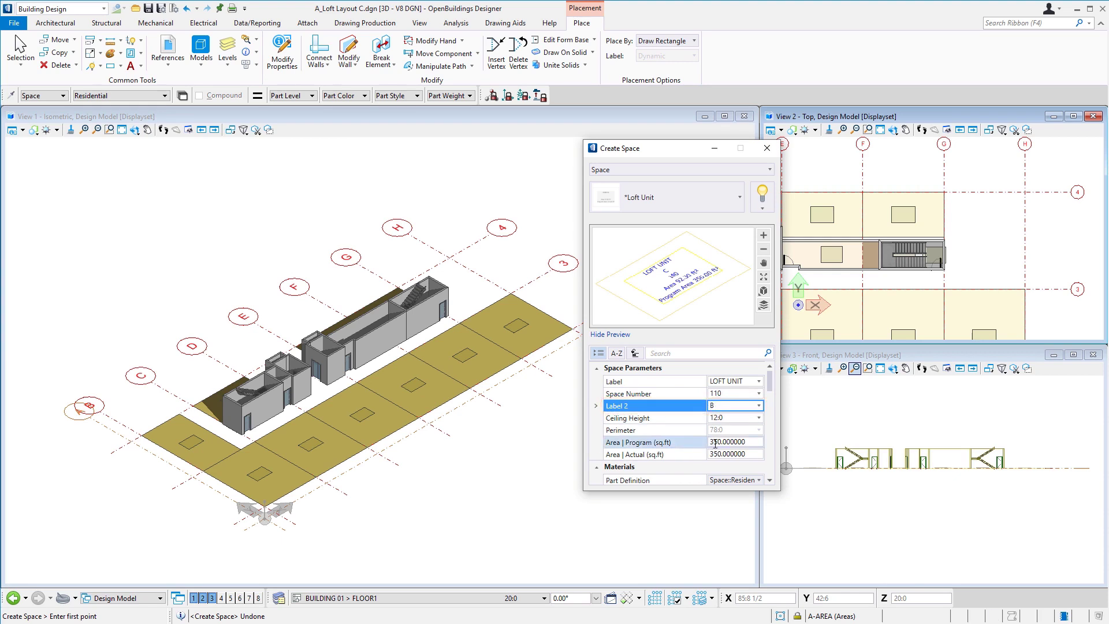
text(550)
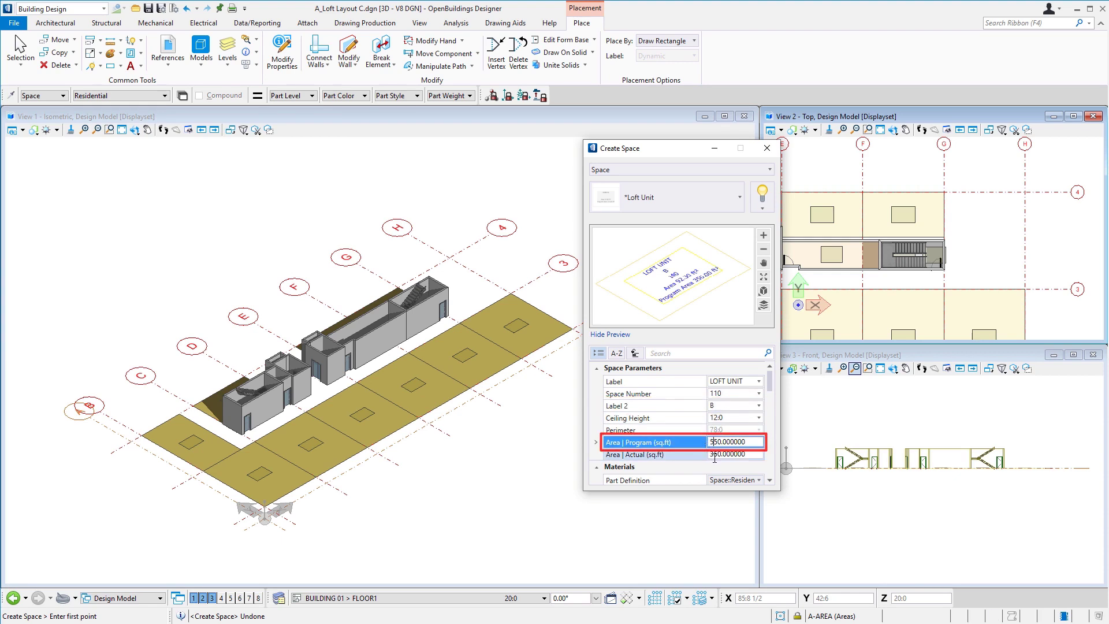
click(709, 456)
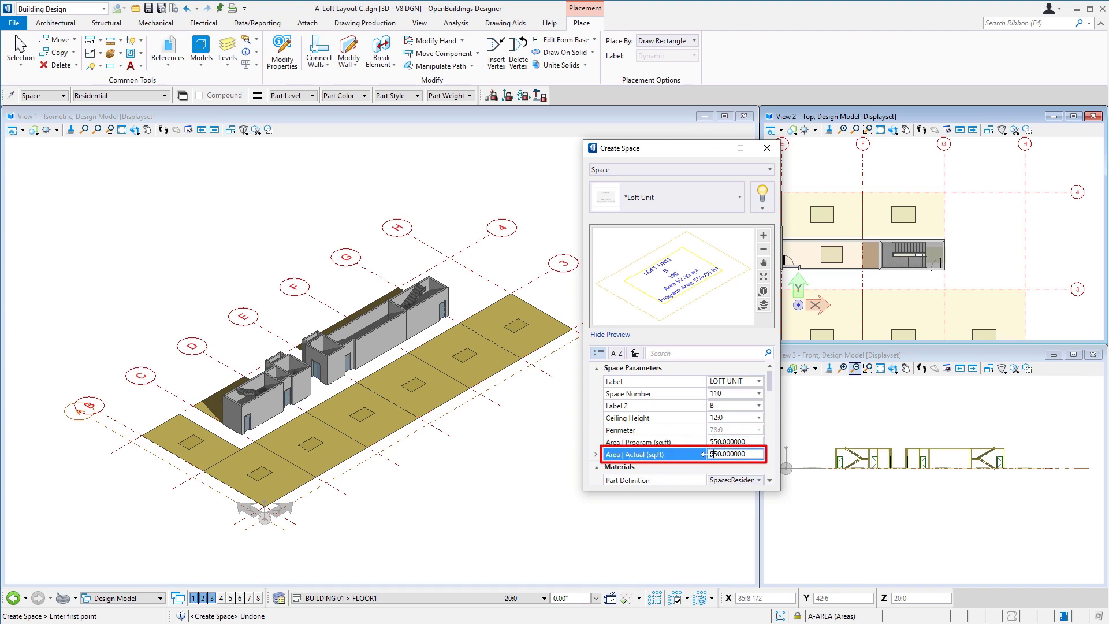
Step: Draw the B-type loft space in the top view from grid intersection H-4 to grid line 3, rotating the compass about Z, and end space placement
click(1024, 193)
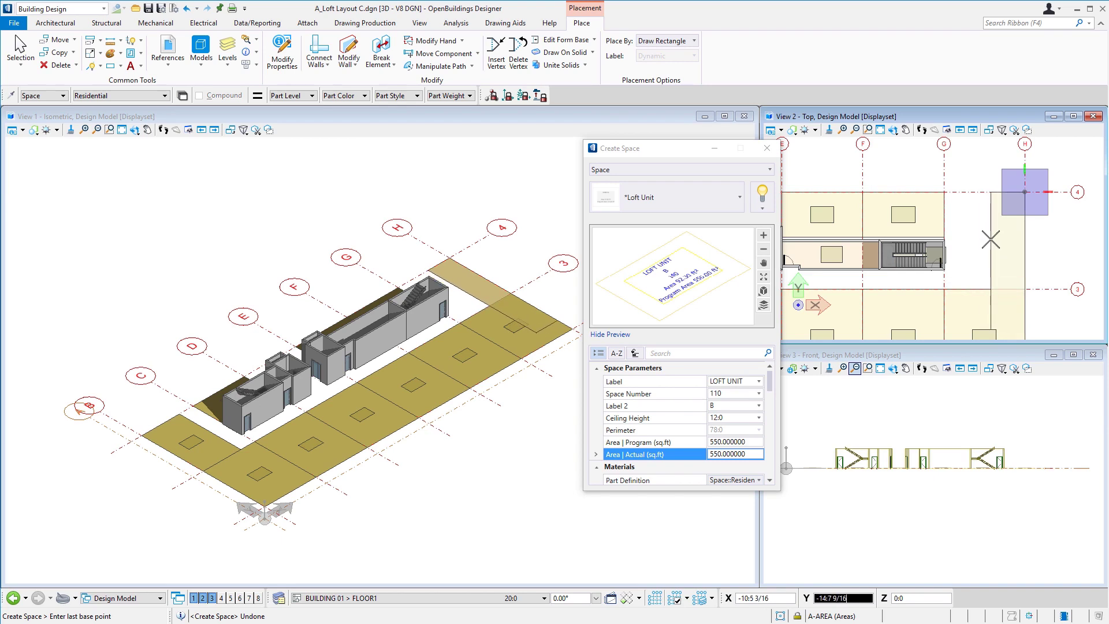
key(r)
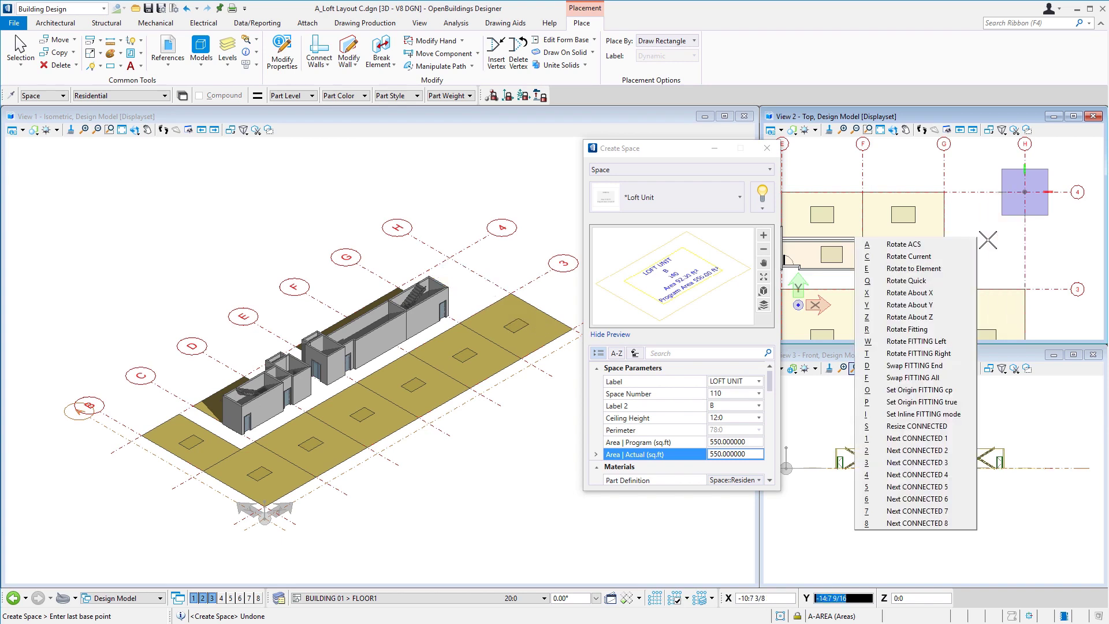
key(z)
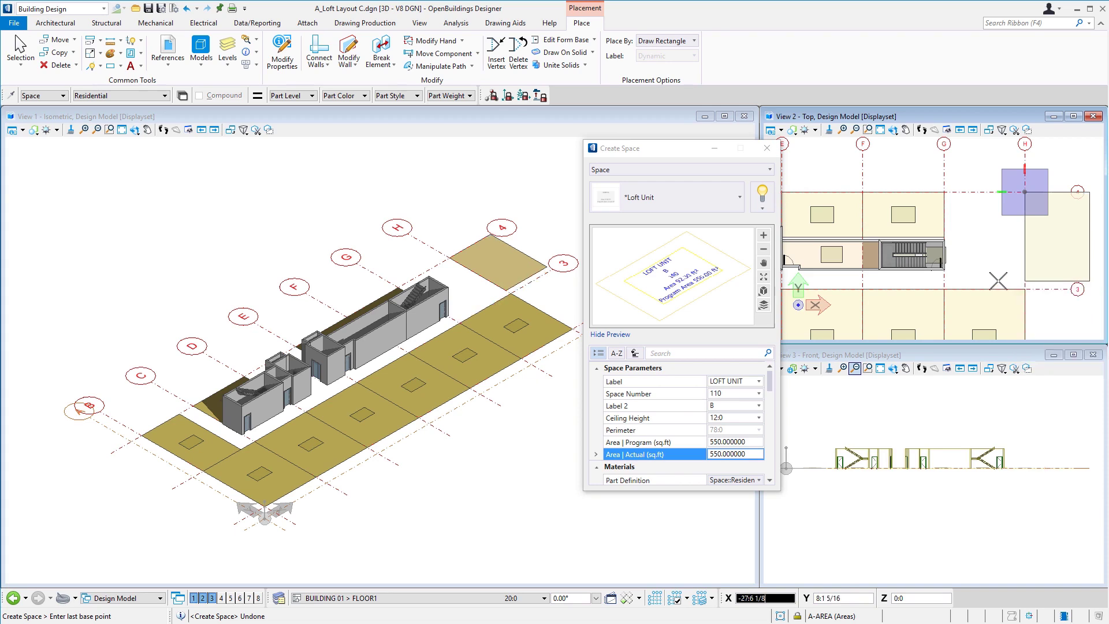
key(r)
key(z)
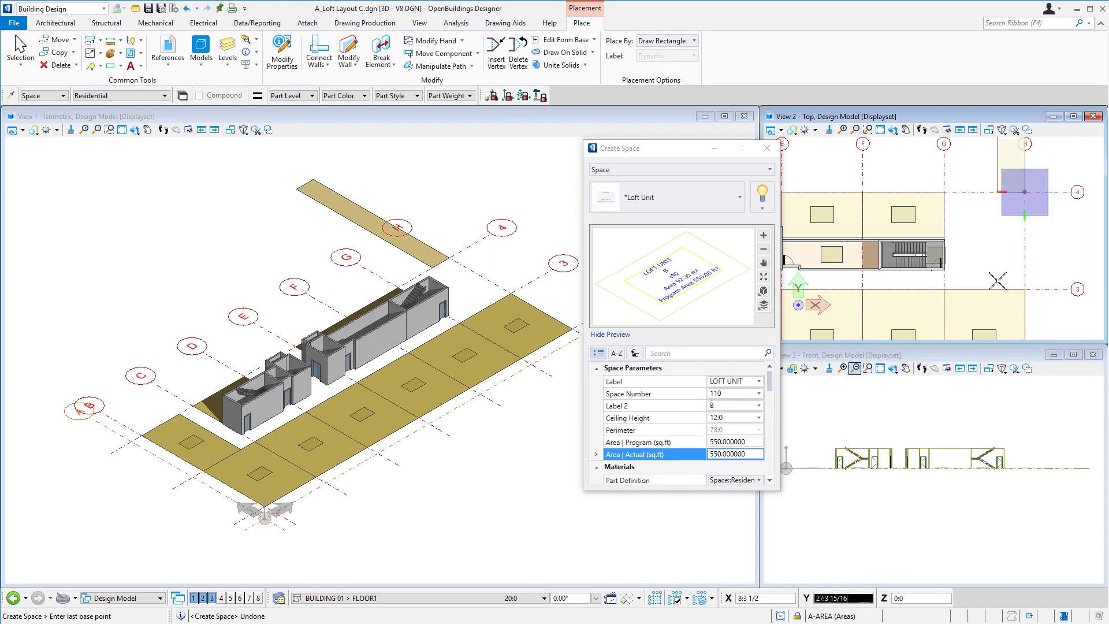
key(r)
key(z)
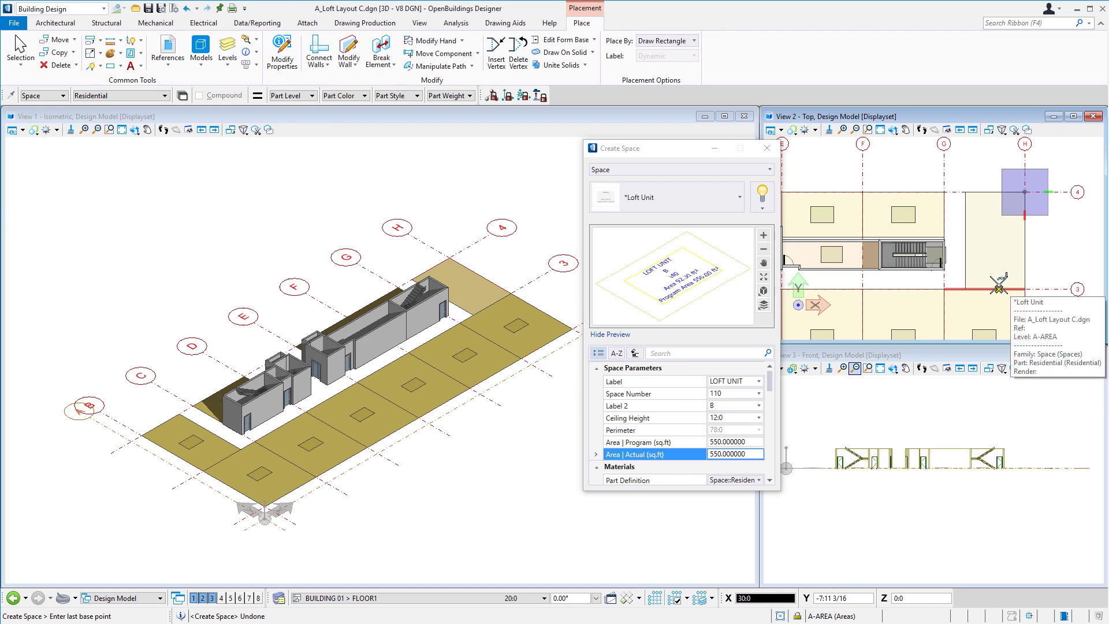
click(999, 285)
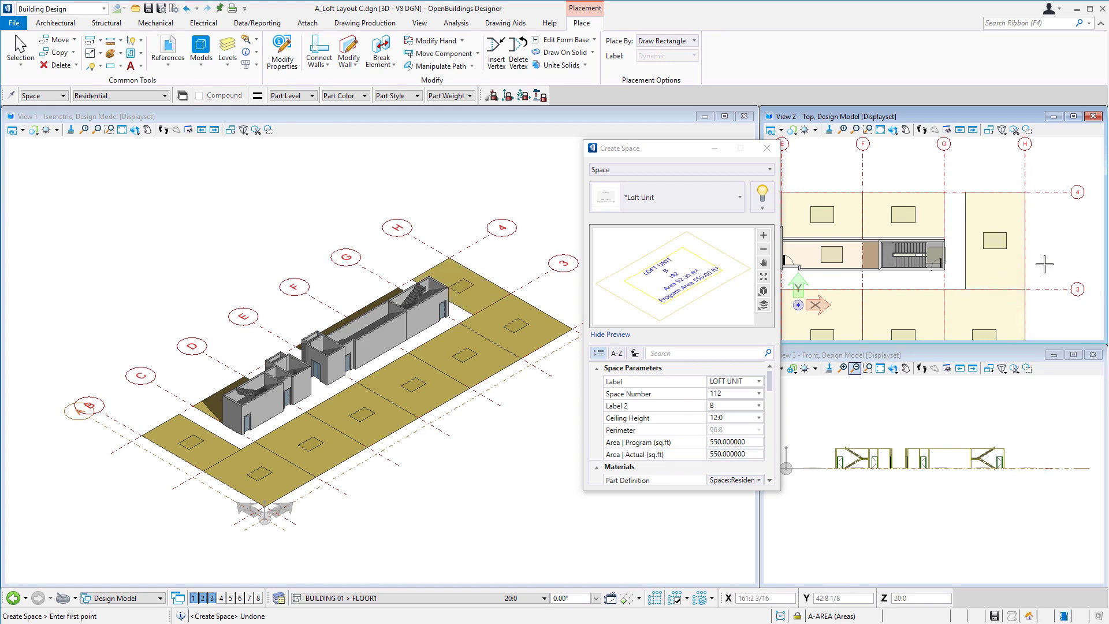
click(766, 148)
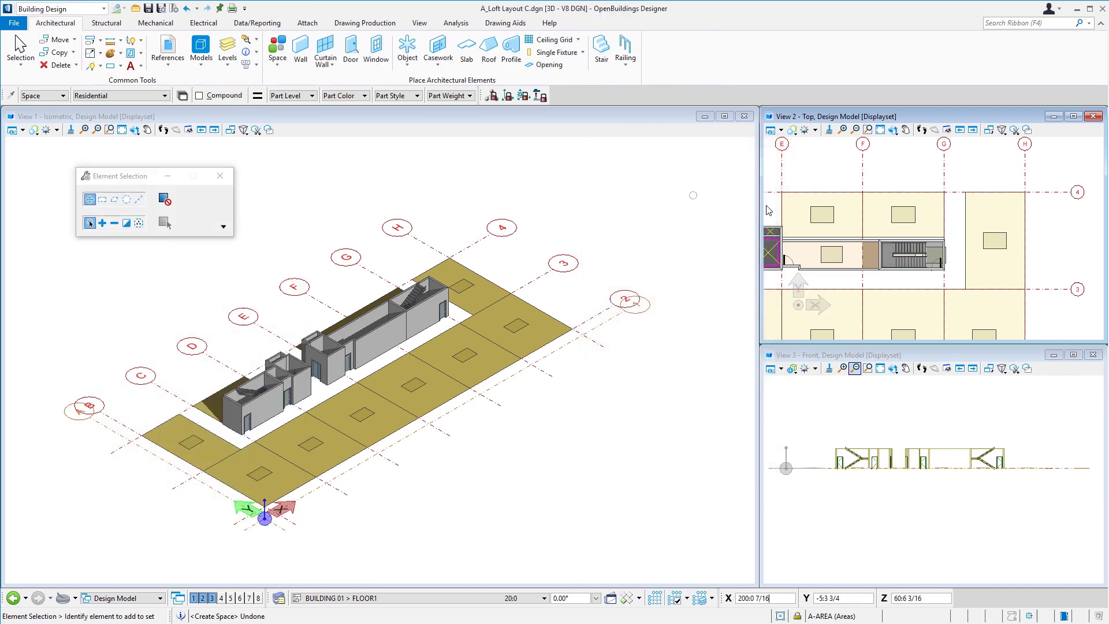
Step: Examine the space layout in the top view, especially where the C-type loft between grids C and D meets the electrical room and elevator core
scroll(1059, 214, down, 2)
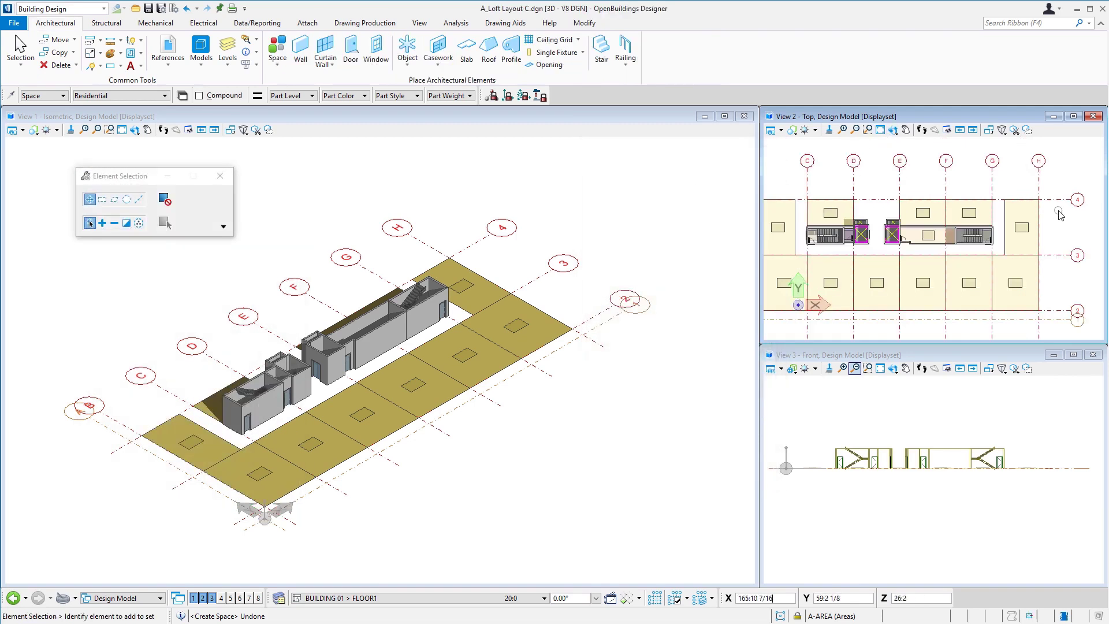
scroll(1072, 227, down, 2)
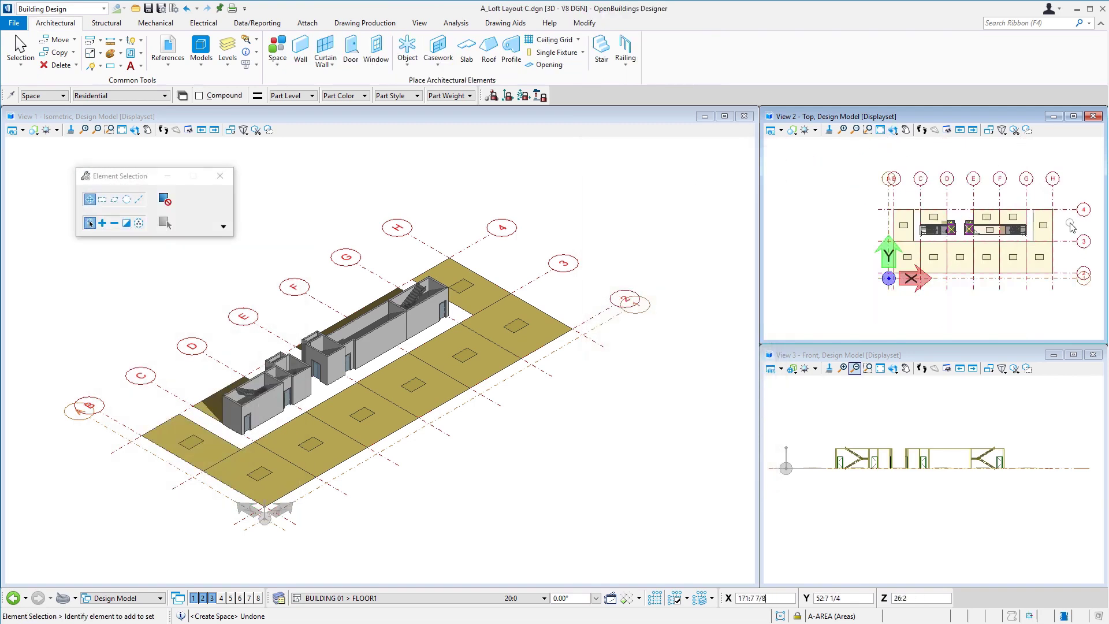
scroll(1070, 223, up, 1)
scroll(1070, 224, down, 1)
scroll(1070, 223, up, 1)
scroll(1070, 232, down, 1)
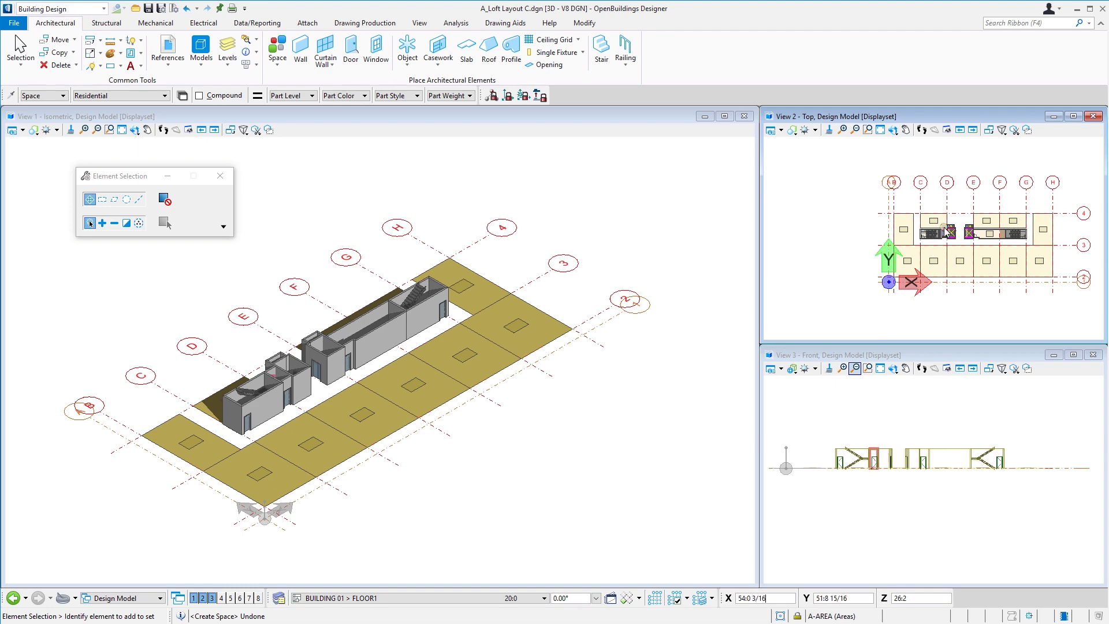
scroll(944, 231, up, 5)
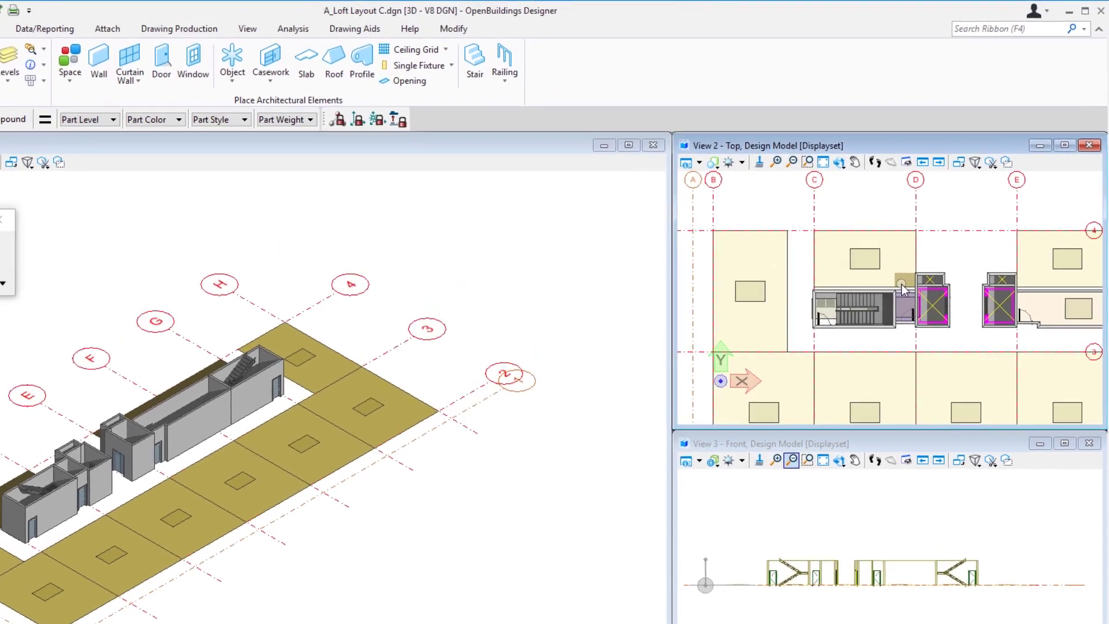
scroll(903, 288, up, 3)
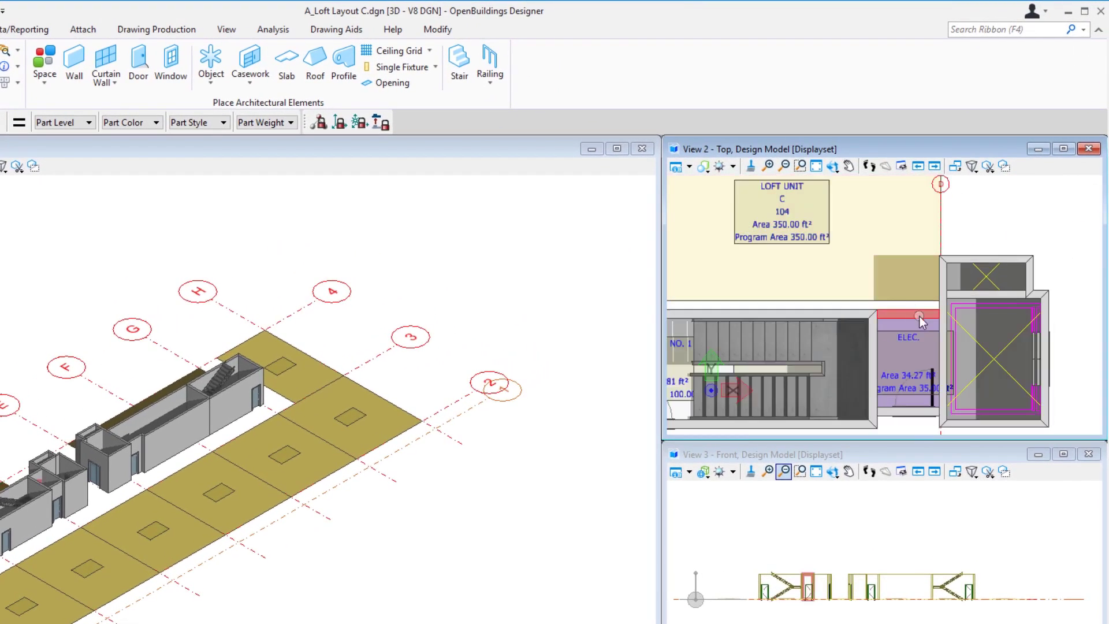
scroll(919, 324, down, 2)
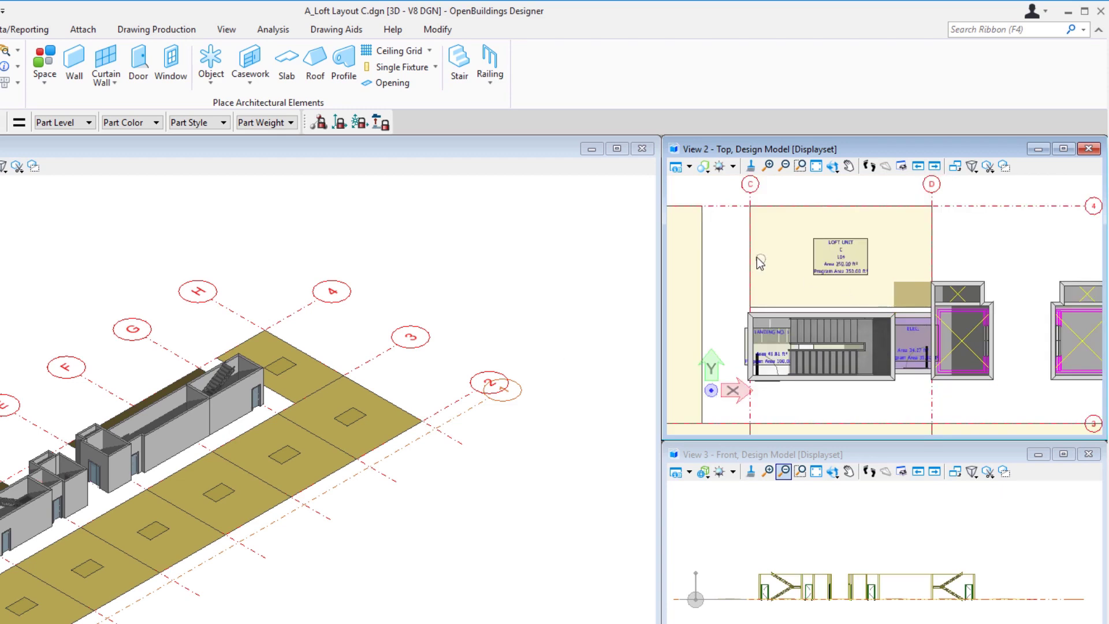